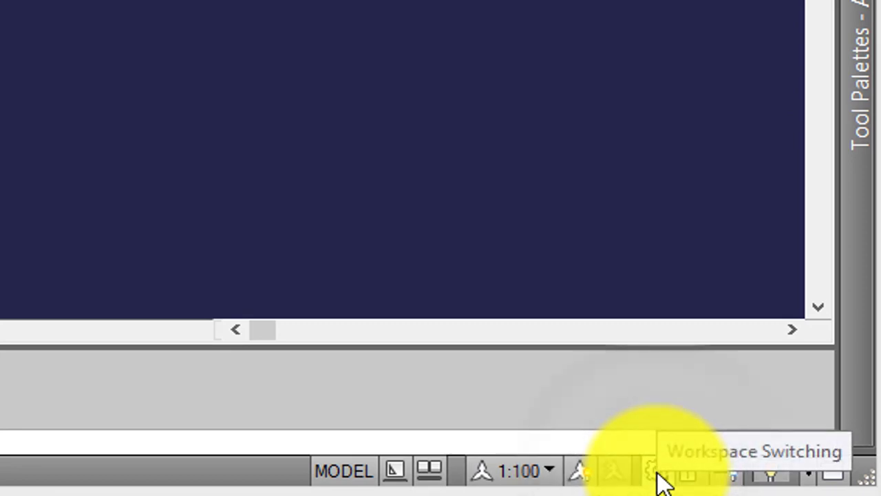
- Open the Customize User Interface window from the workspace menu and select LISP Files
left_click(657, 471)
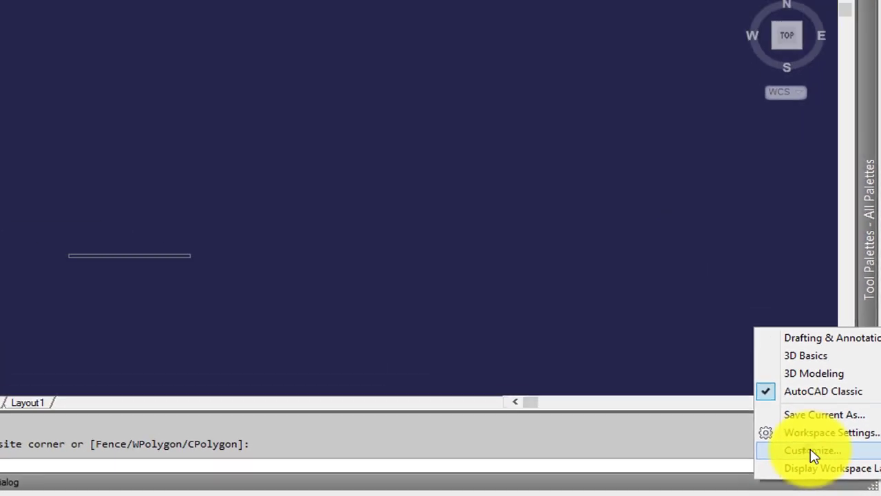
left_click(563, 235)
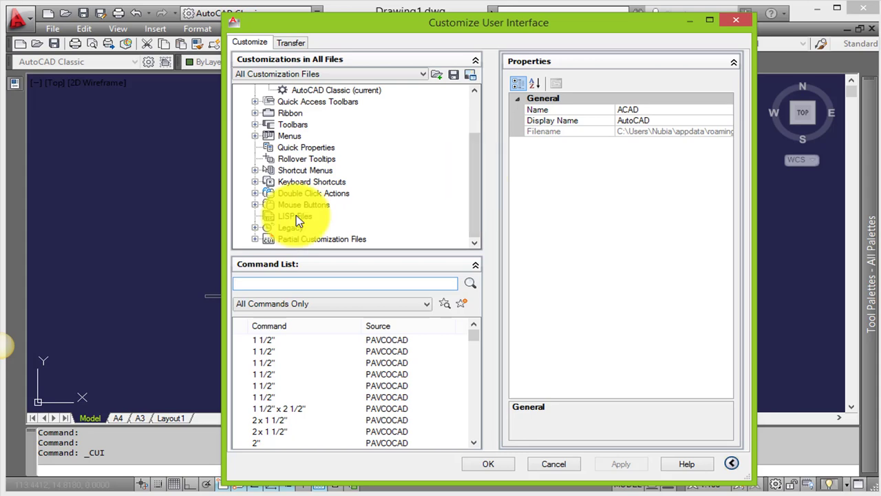
left_click(271, 219)
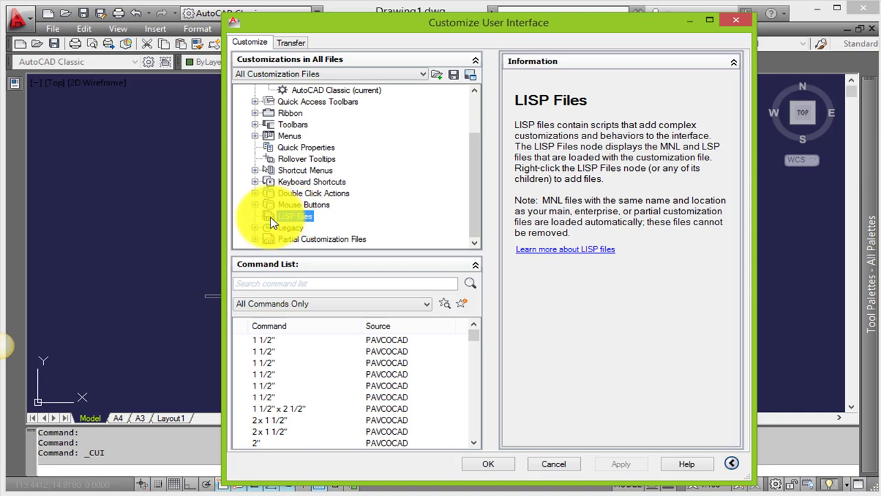
- Load ESCA.LSP from the Support folder into the LISP Files list
right_click(272, 218)
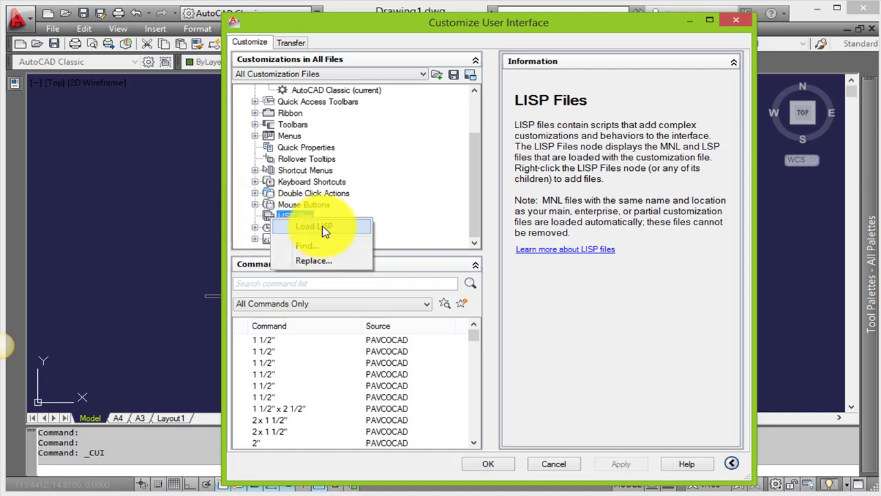
left_click(322, 226)
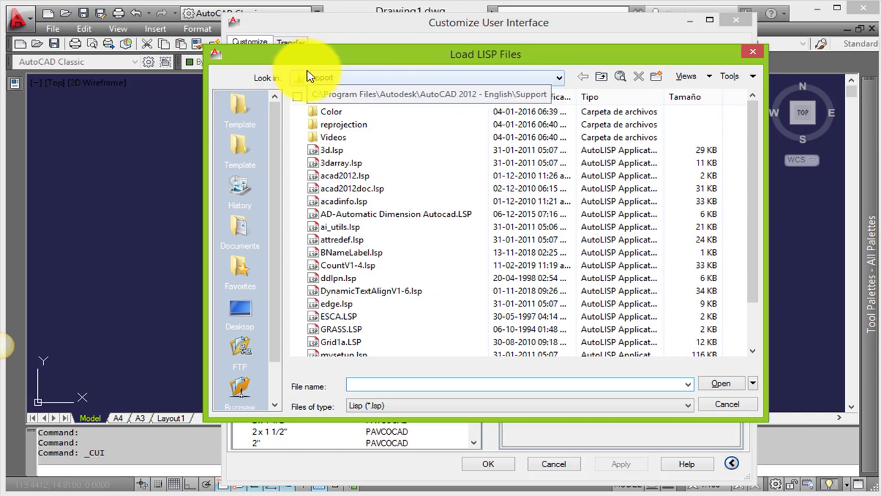
scroll(334, 269, "down", 2)
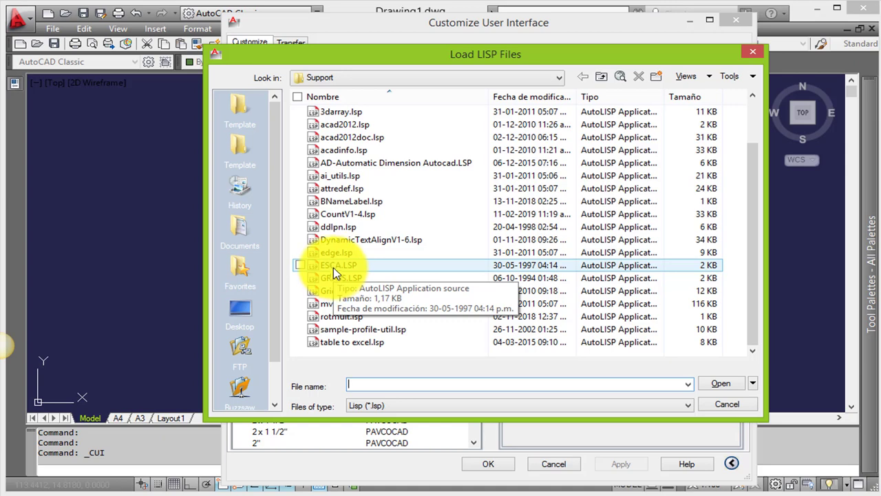
left_click(335, 267)
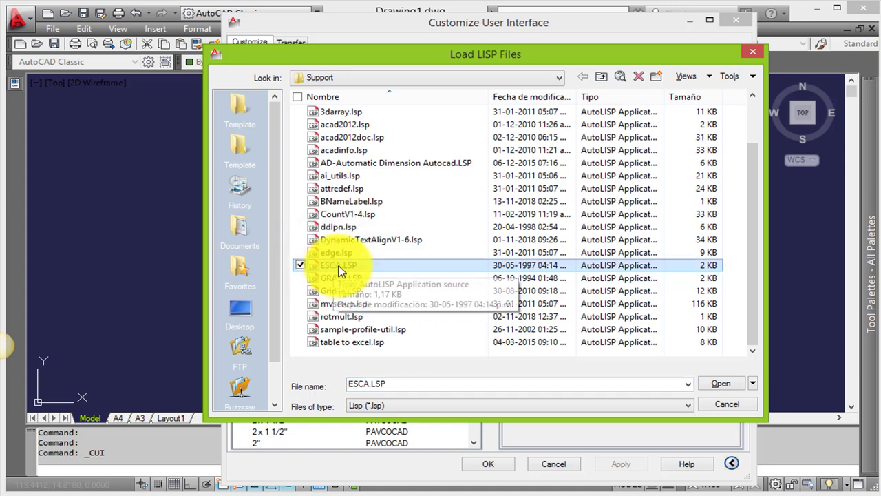
left_click(722, 384)
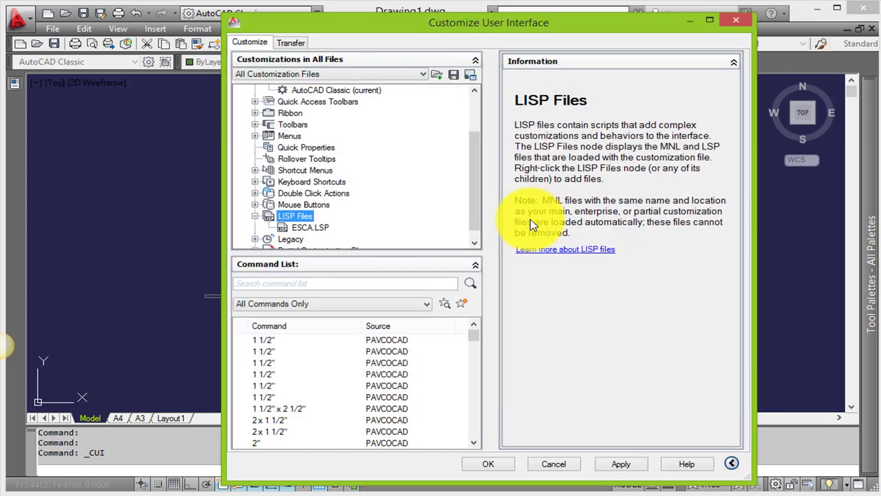
left_click(315, 229)
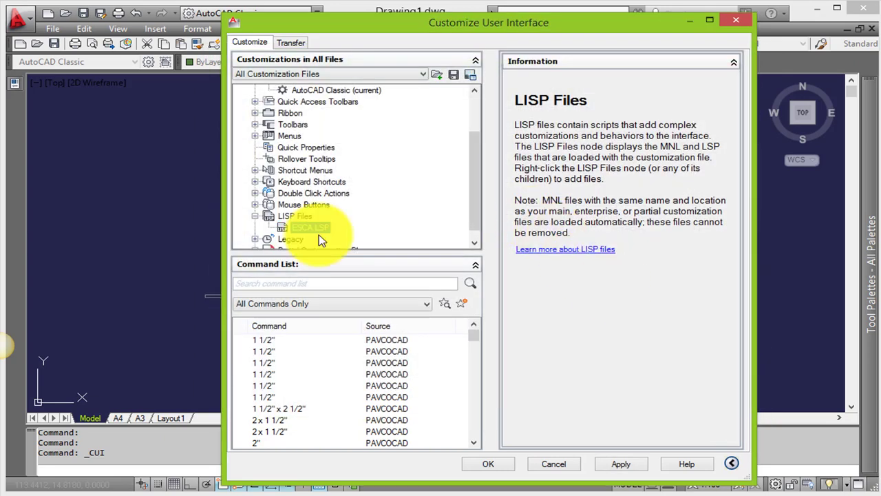
- Create command ESCA, described 'Para craer pefil de escalera', with macro ^C^C_esca
left_click(463, 308)
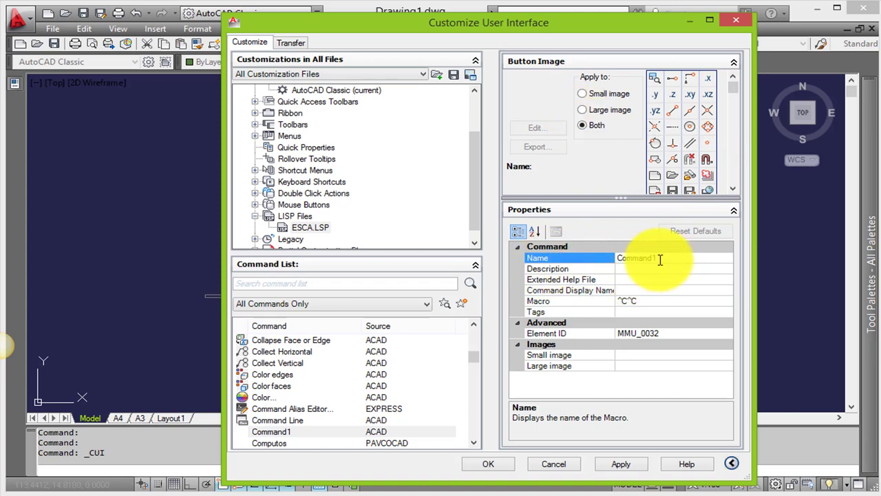
left_click_drag(664, 258, 619, 258)
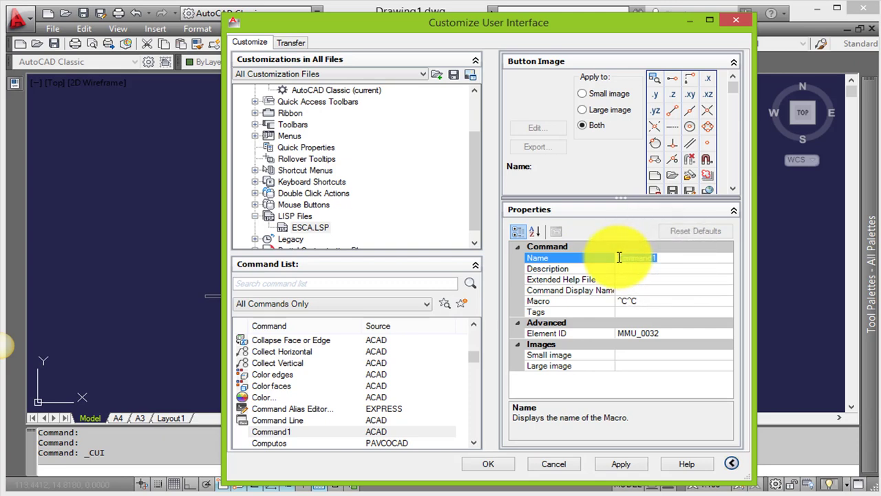
type("ESCA")
left_click(623, 271)
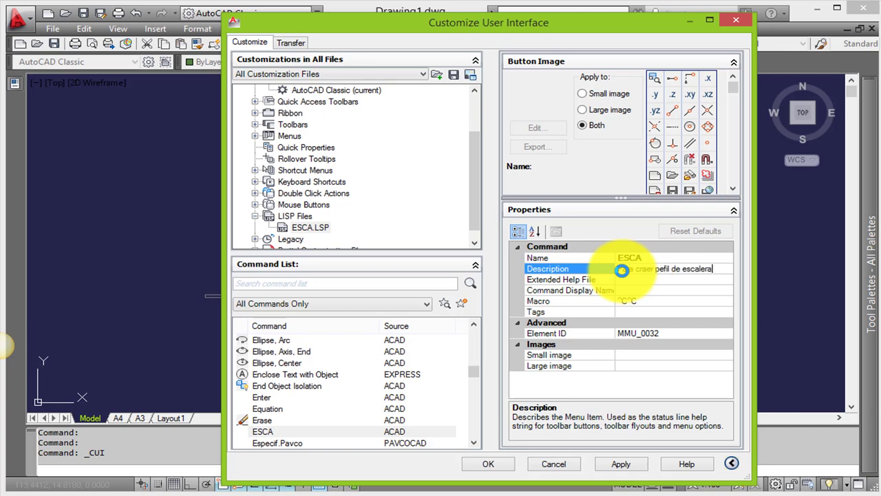
left_click(639, 302)
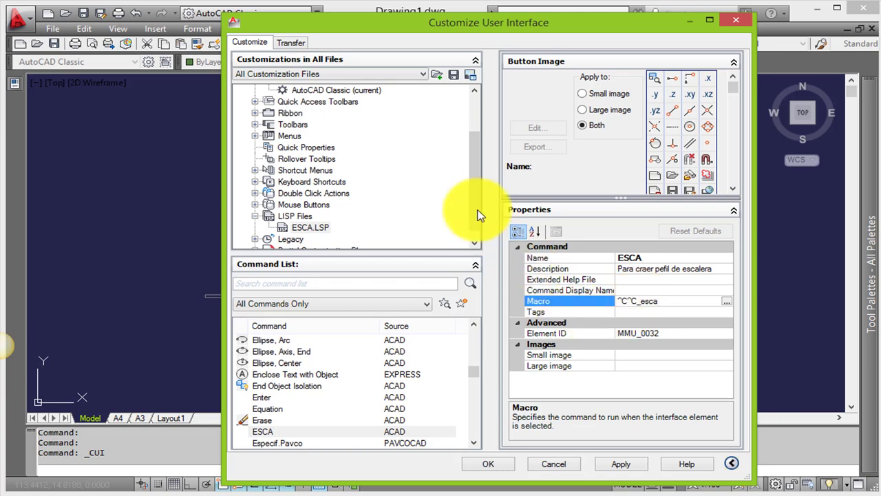
scroll(272, 158, "up", 1)
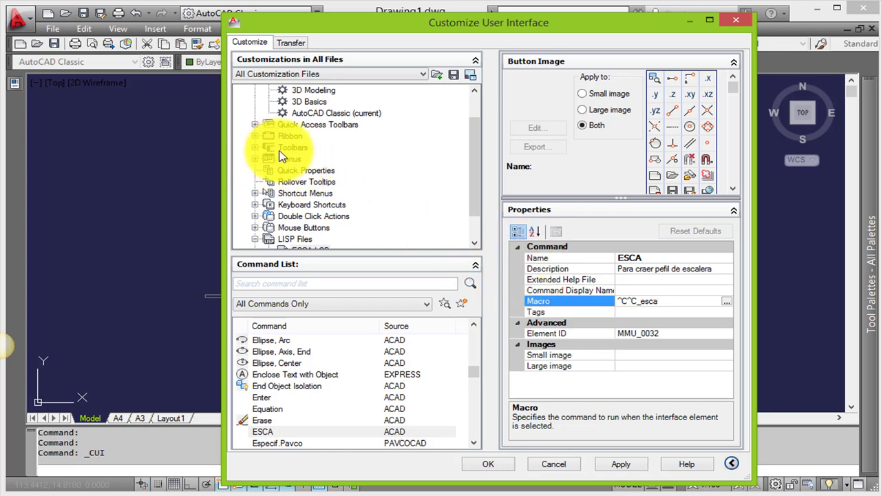
- Reposition the customization window and expand Menus to show the File through Help menus
left_click_drag(353, 25, 400, 27)
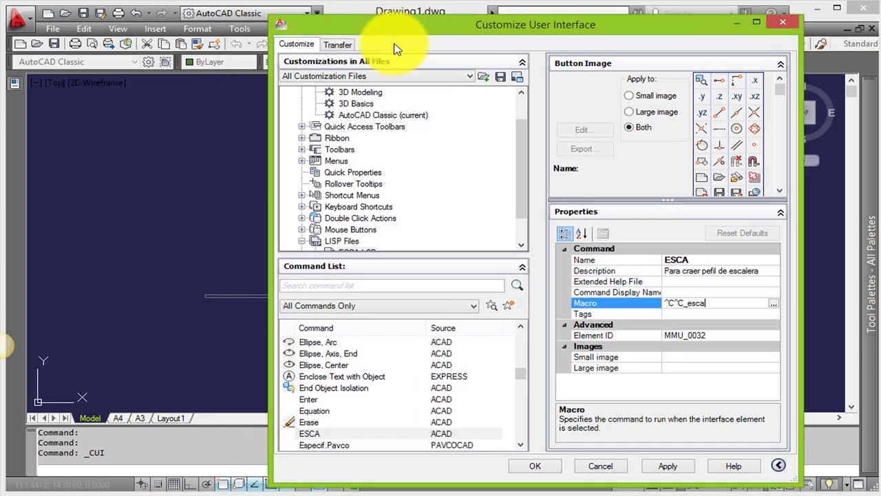
left_click(302, 150)
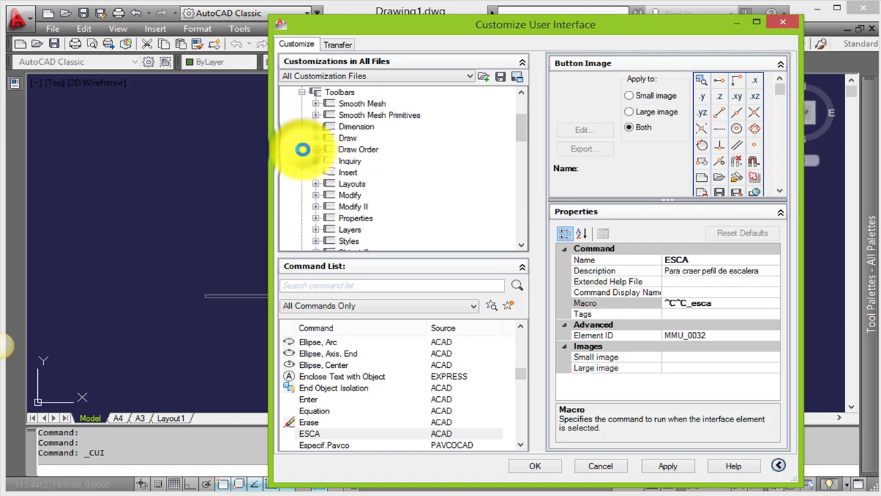
left_click(303, 93)
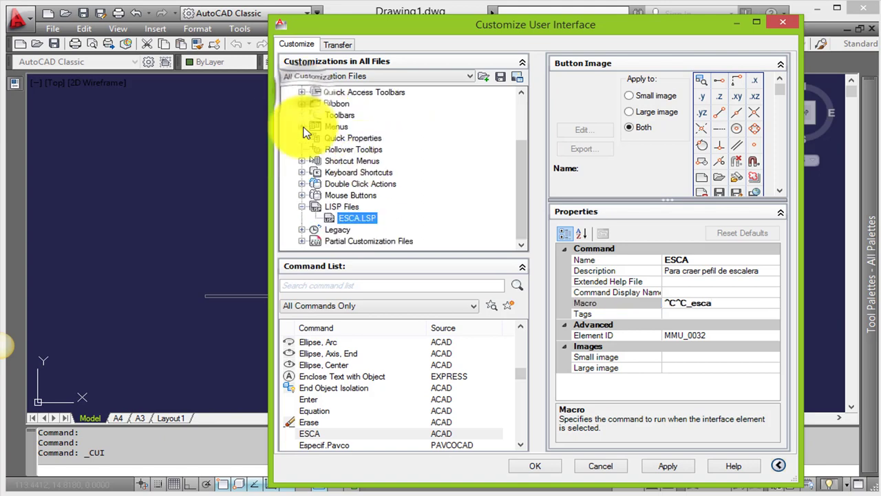
left_click(301, 127)
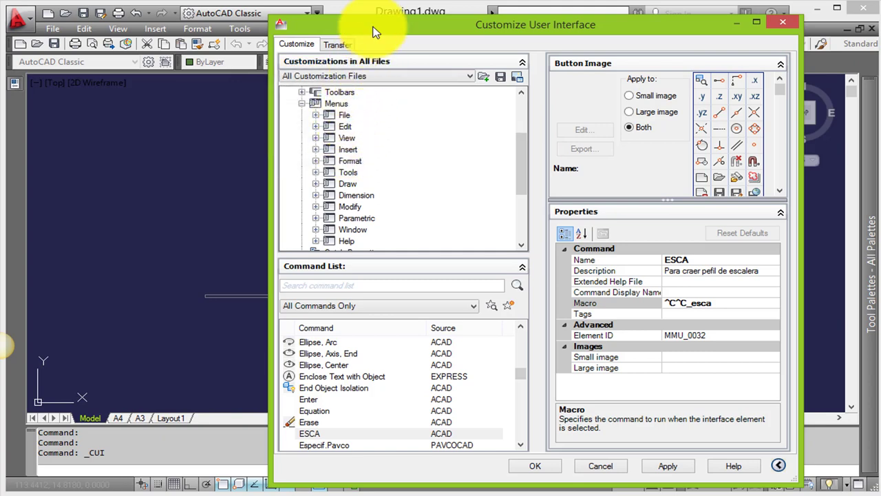
mouse_move(386, 24)
left_mouse_down()
mouse_move(467, 29)
mouse_move(486, 69)
mouse_move(379, 57)
left_mouse_up()
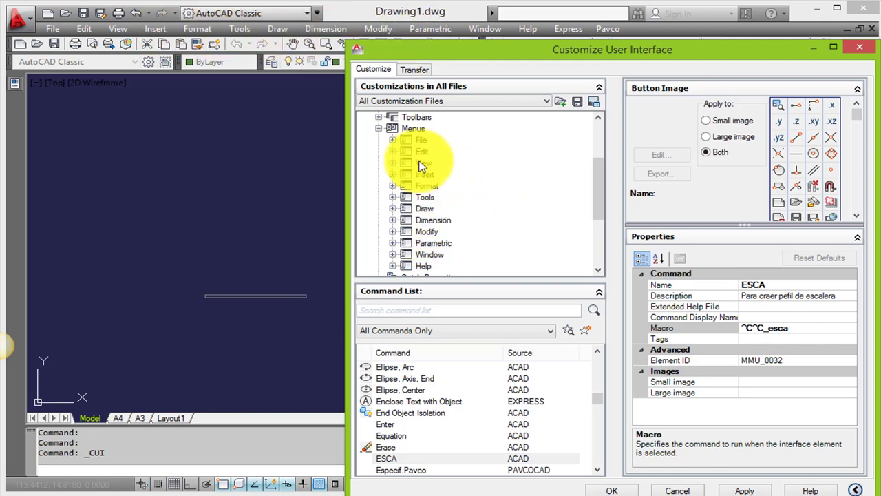
- Add a new menu named Lisp (alias POP13) under Menus, after Help
left_click_drag(509, 55, 455, 26)
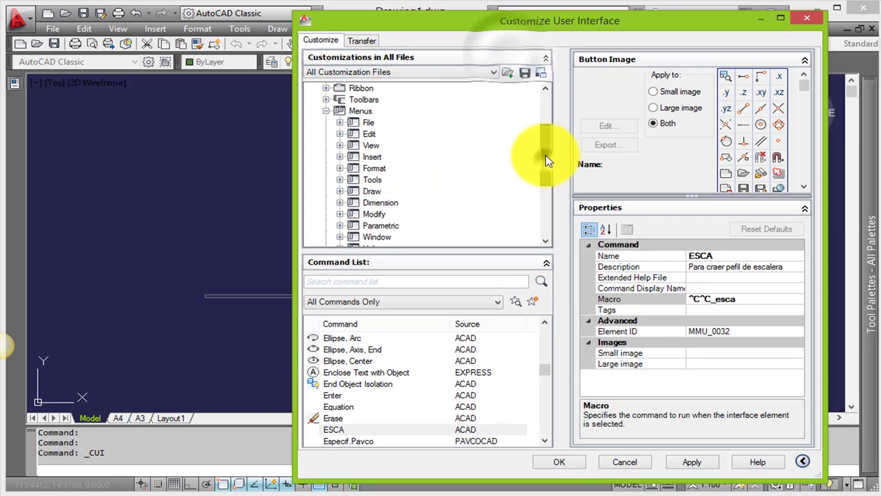
left_click(341, 115)
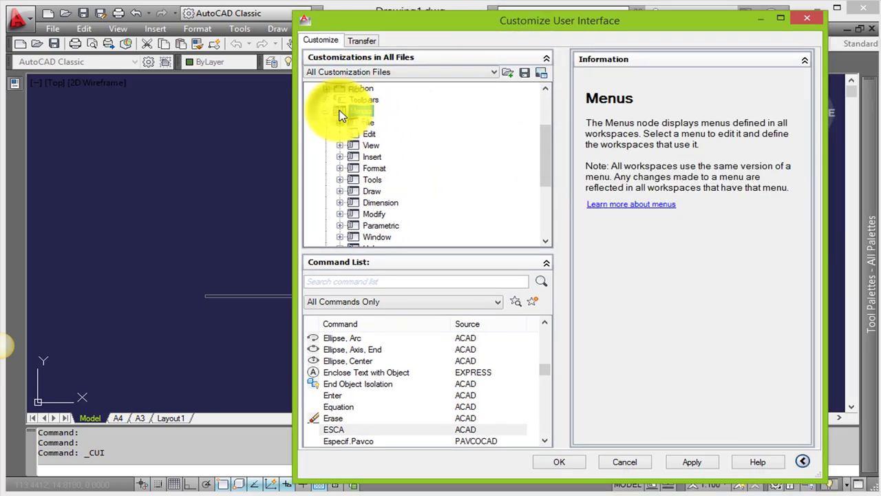
right_click(339, 113)
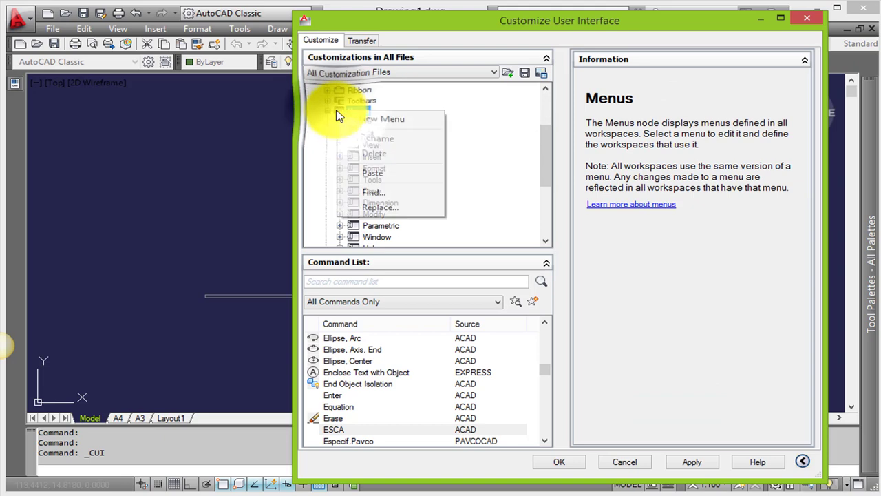
left_click(386, 124)
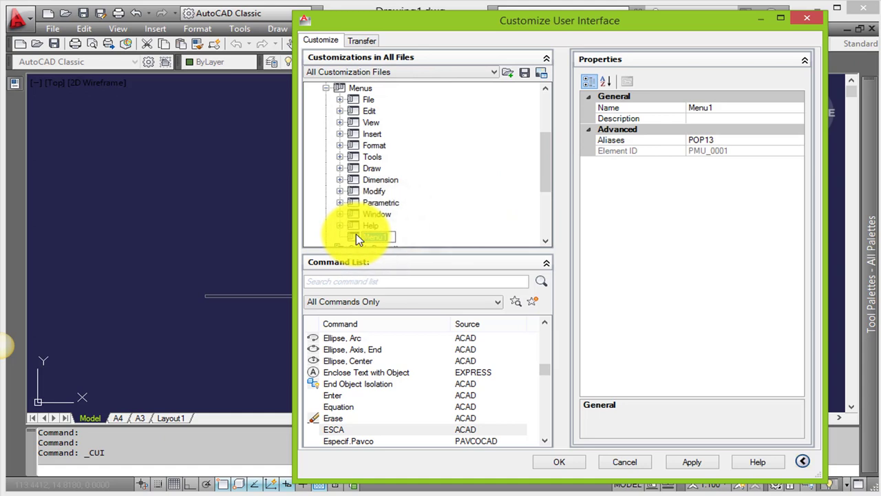
type("Lisp")
key("Return")
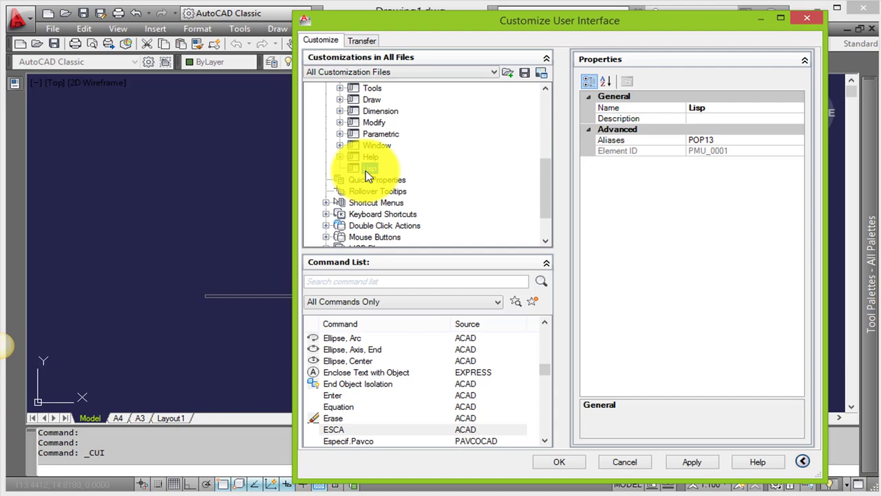
left_click_drag(423, 23, 377, 39)
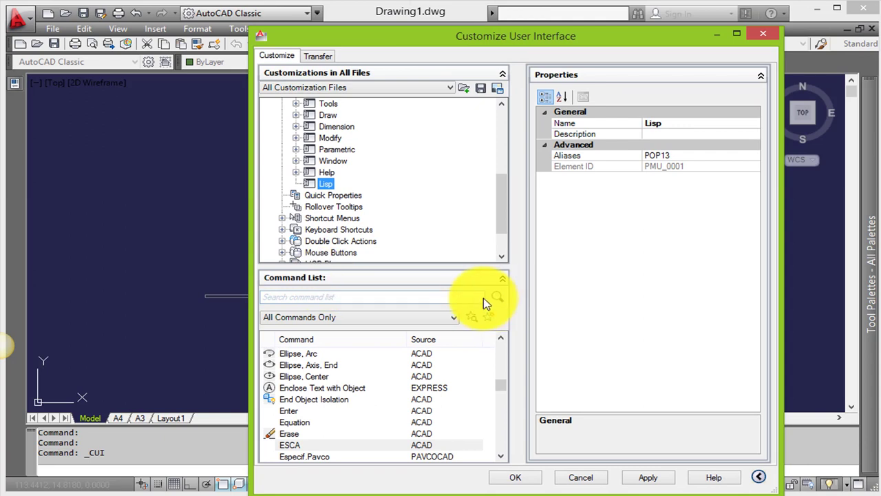
- Search the Command List for esca, drag ESCA into the Lisp menu, and apply
left_click(280, 297)
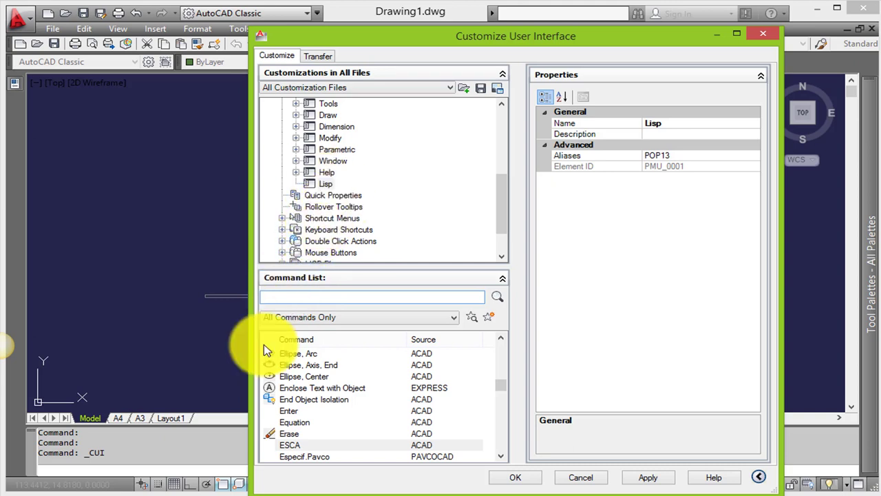
type("es")
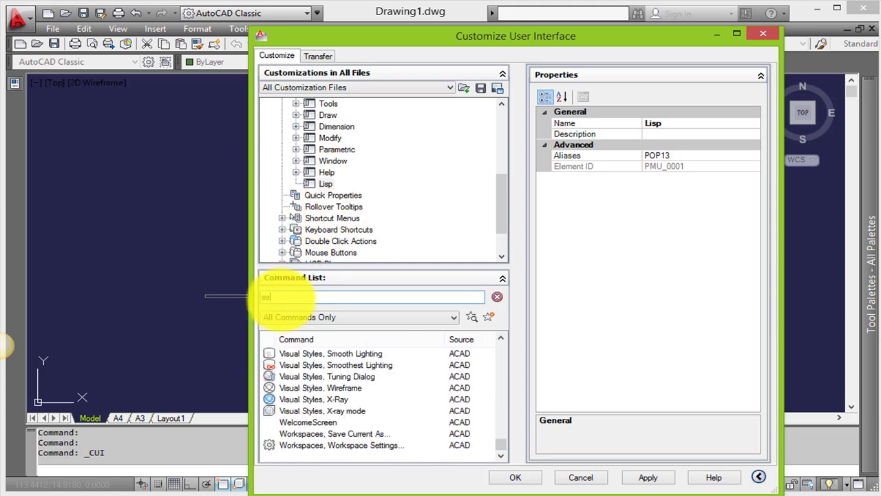
type("ca")
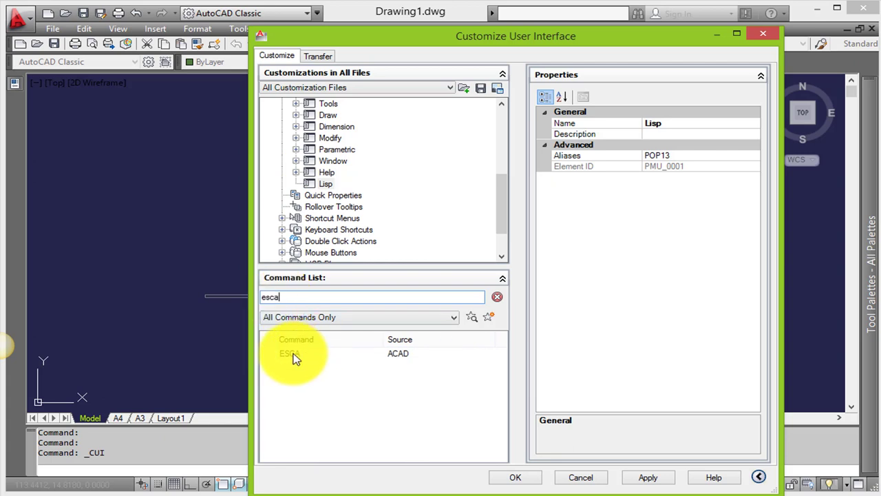
left_click(293, 353)
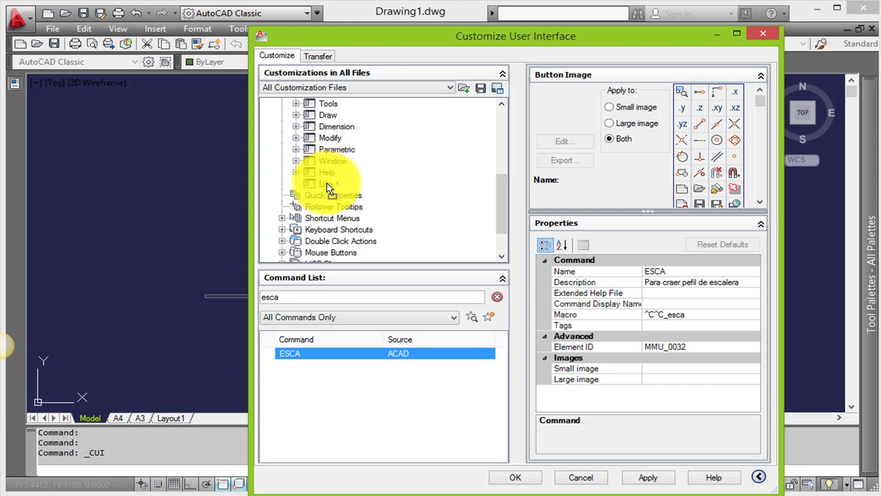
left_click_drag(328, 187, 328, 184)
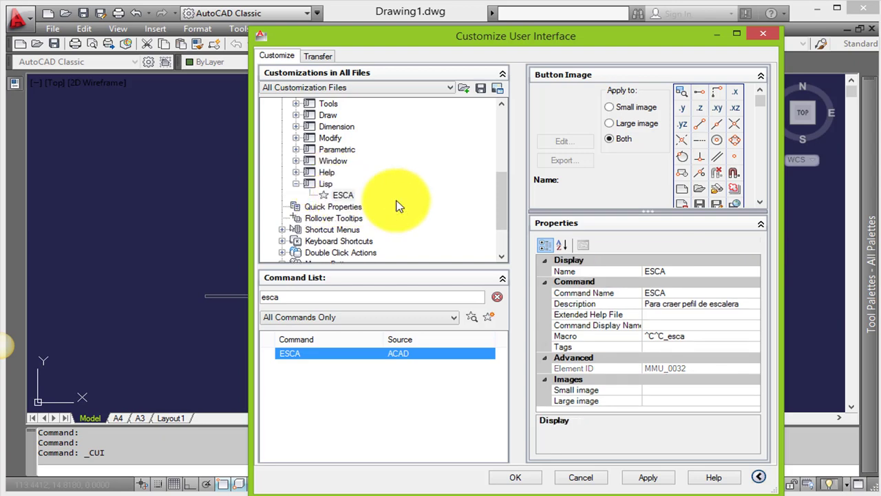
left_click(651, 479)
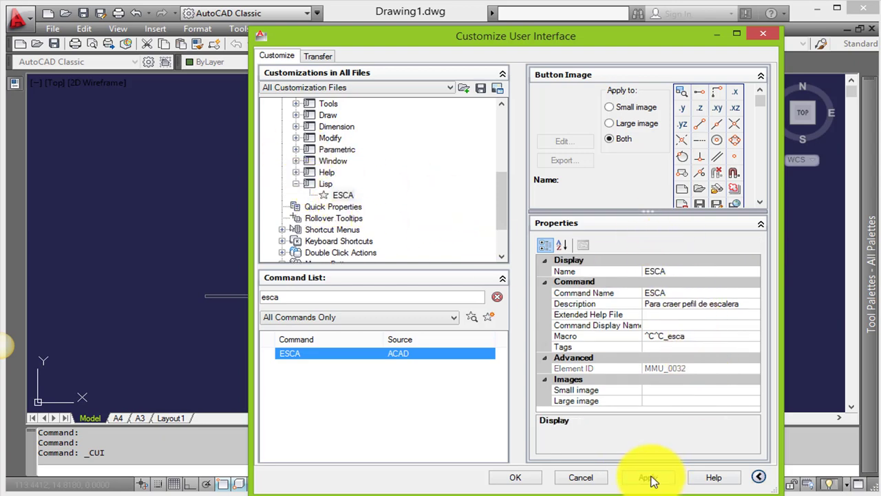
left_click_drag(434, 33, 516, 110)
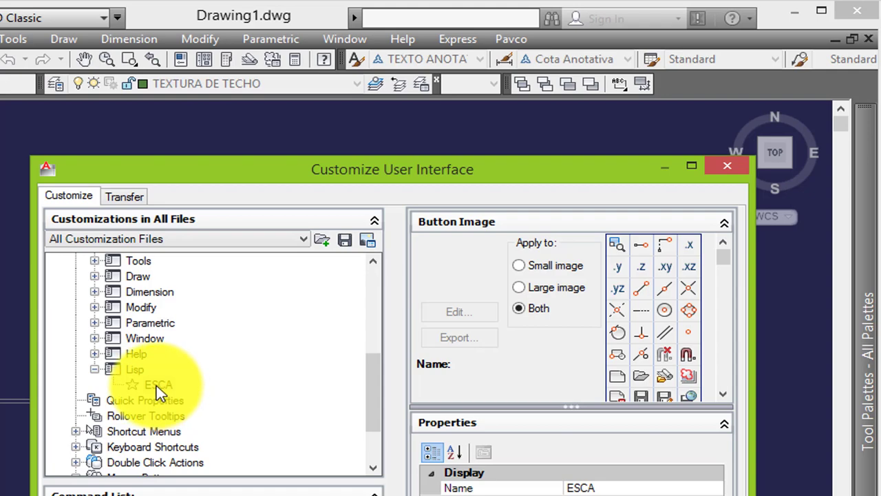
left_click_drag(301, 173, 248, 41)
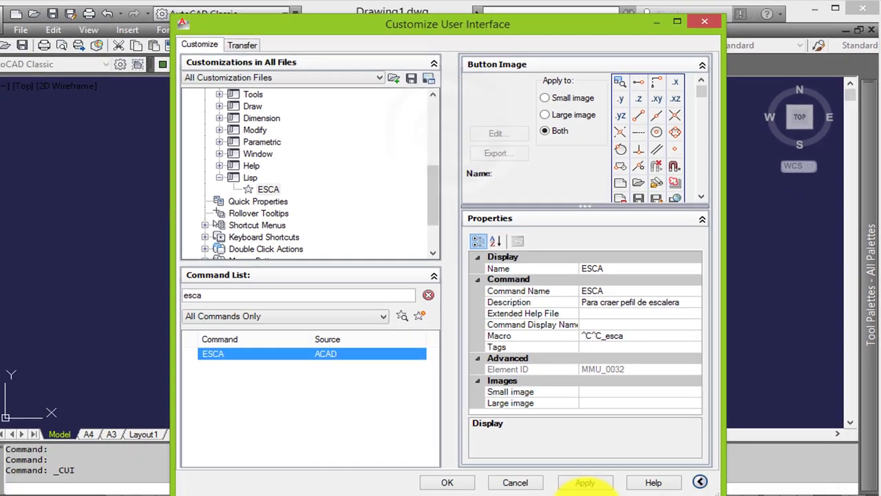
- Apply and save the customization, then run ESCA from the new Lisp menu
left_click(585, 482)
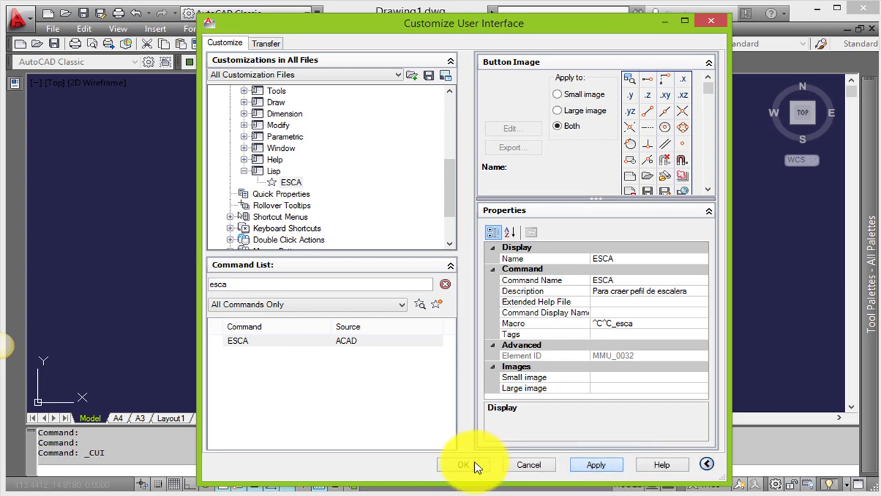
left_click(475, 467)
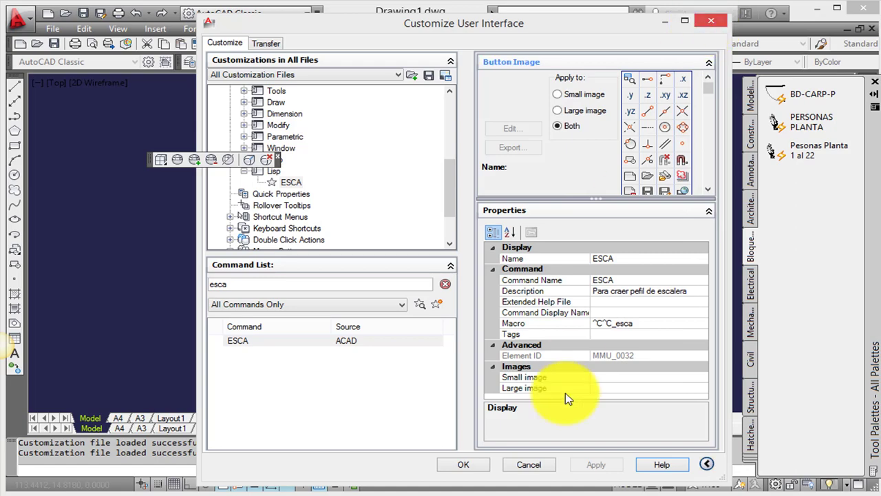
left_click(462, 466)
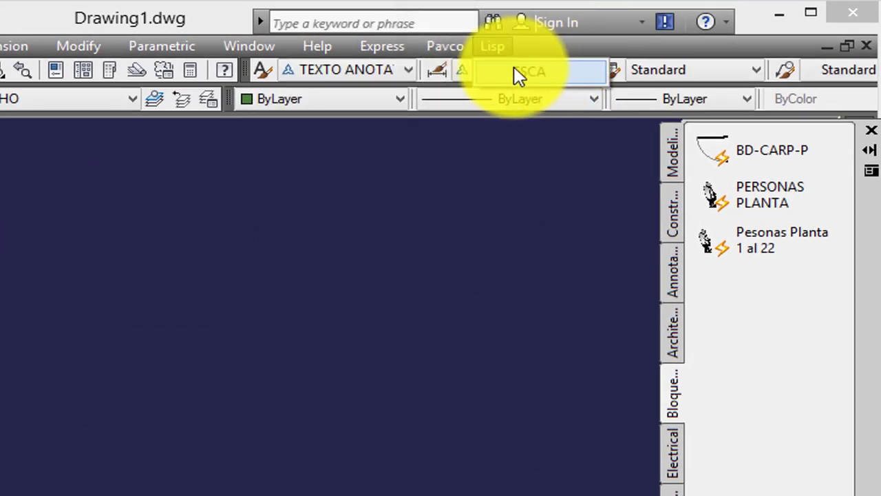
left_click(571, 78)
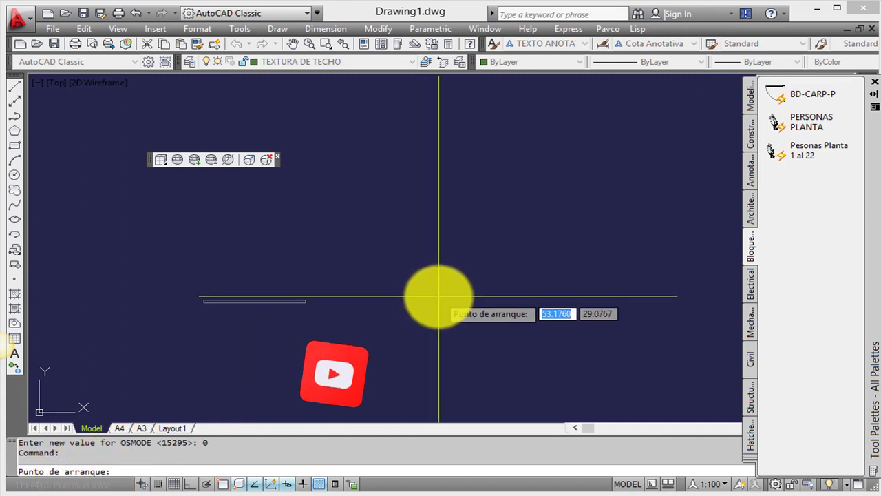
- Pick a start point and give the stair 2.72 height, 5.60 length, 16 steps, right side
left_click(362, 269)
type("2.72")
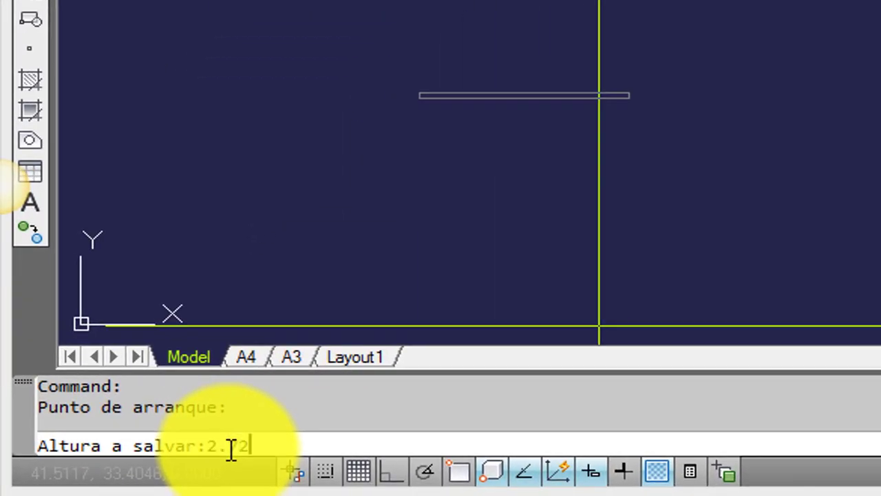
key("Return")
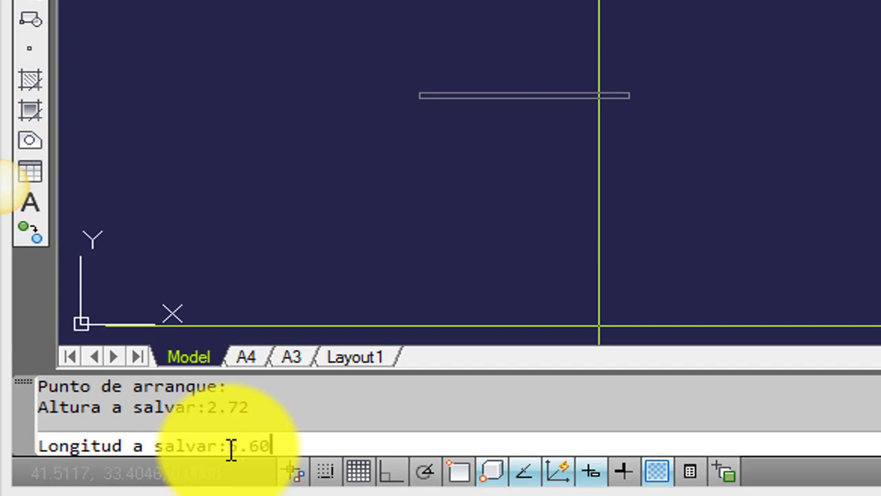
key("Return")
type("1")
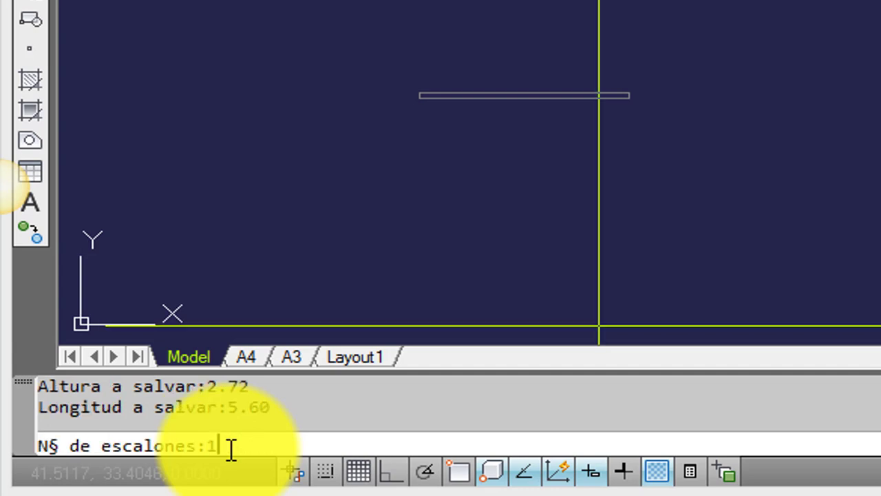
type("6")
key("Return")
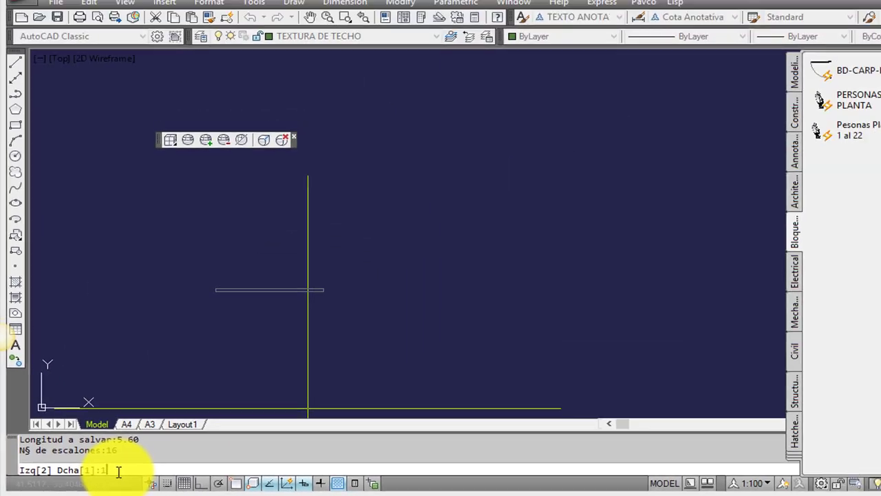
type("1")
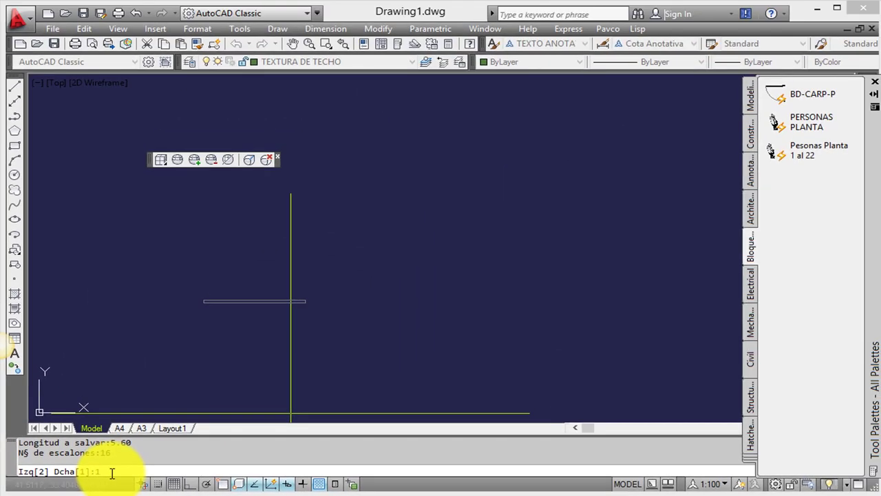
key("Return")
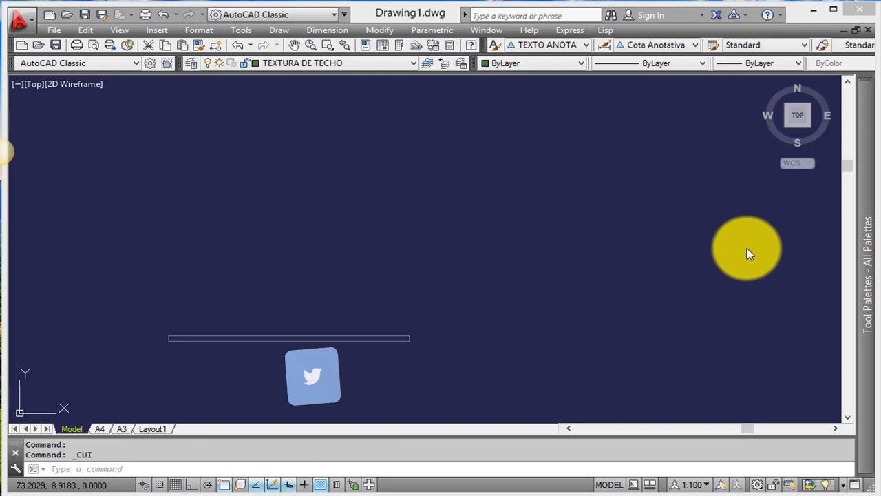
- Reopen Customize User Interface and show the loaded LISP files, including ESCA.LSP
left_click(758, 485)
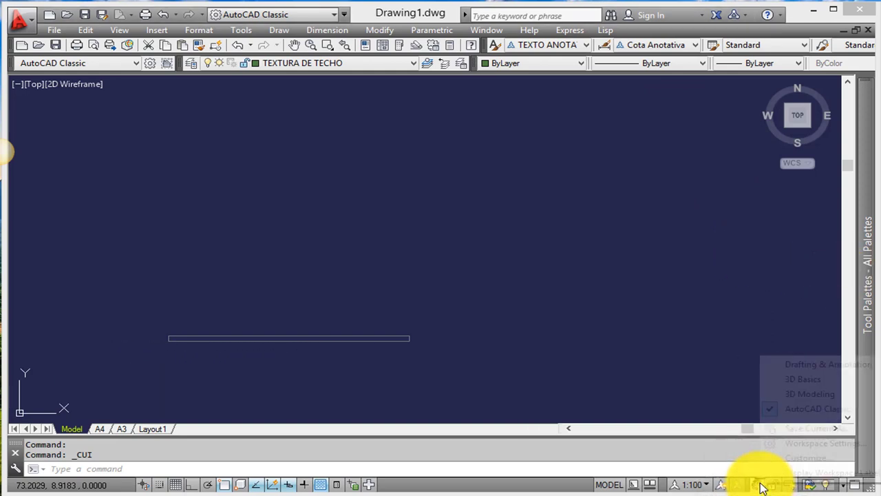
left_click(783, 456)
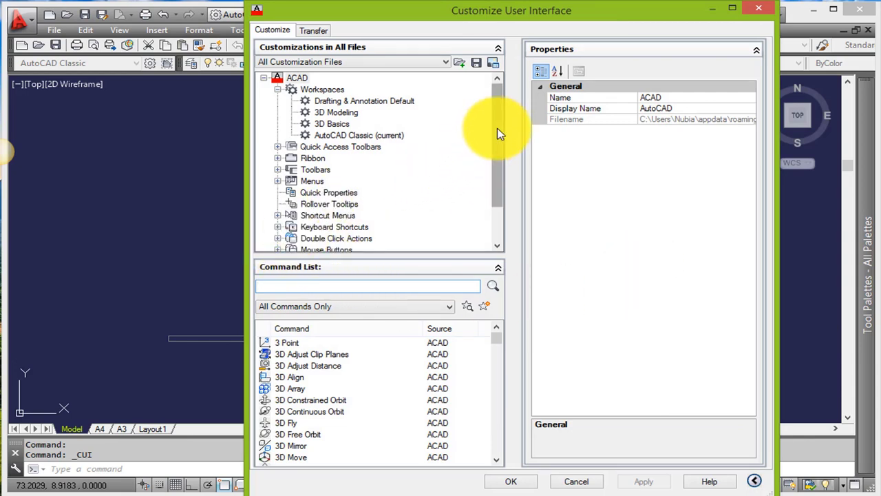
left_click_drag(498, 131, 497, 185)
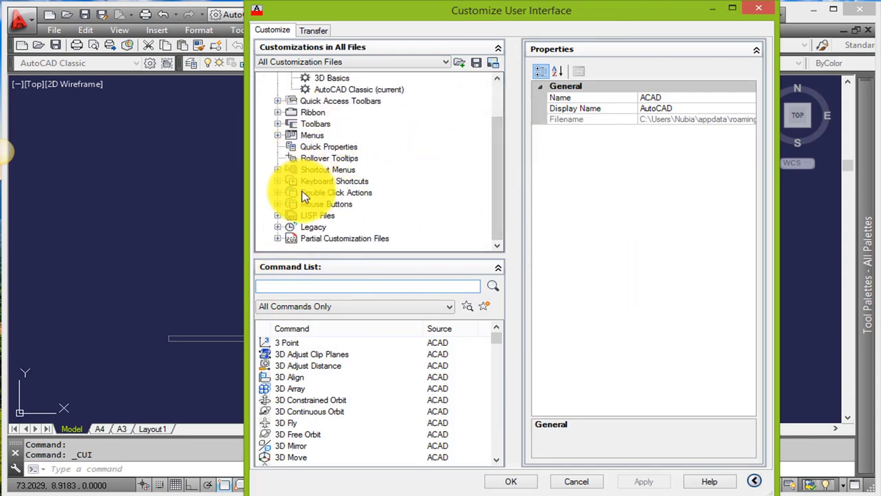
left_click(296, 216)
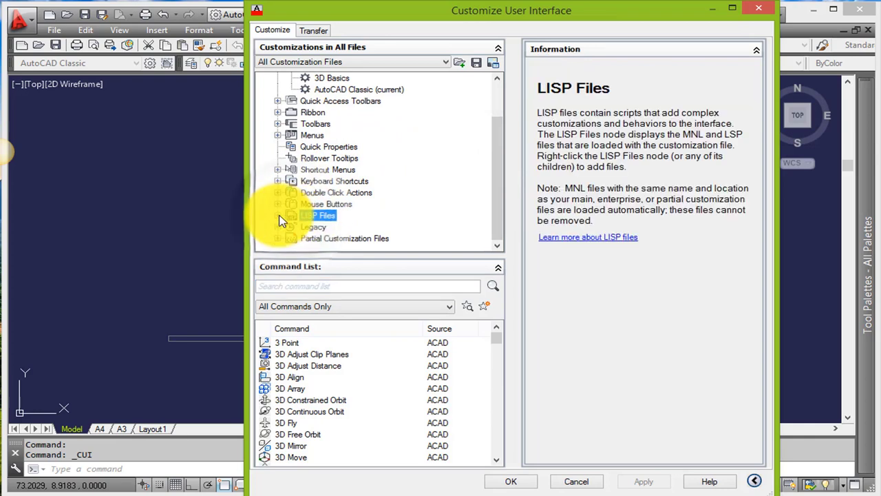
left_click(278, 216)
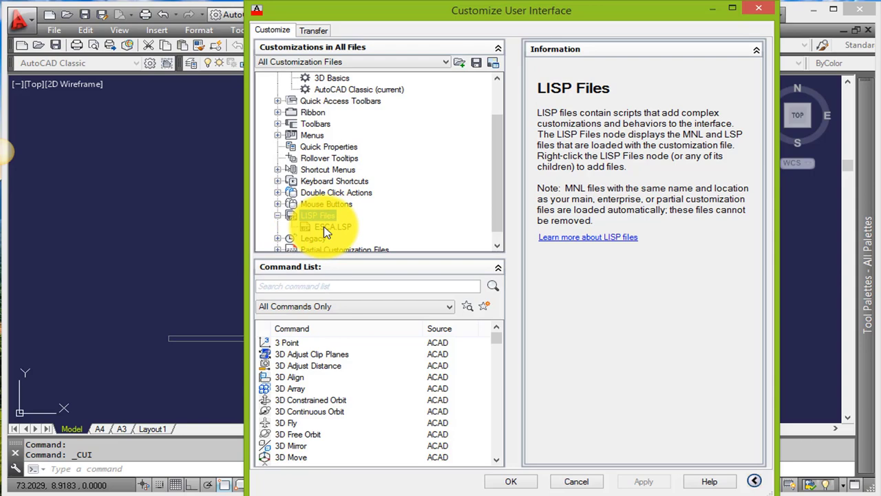
- Load GRASS.LSP from the Support folder into LISP Files beside ESCA.LSP
right_click(314, 216)
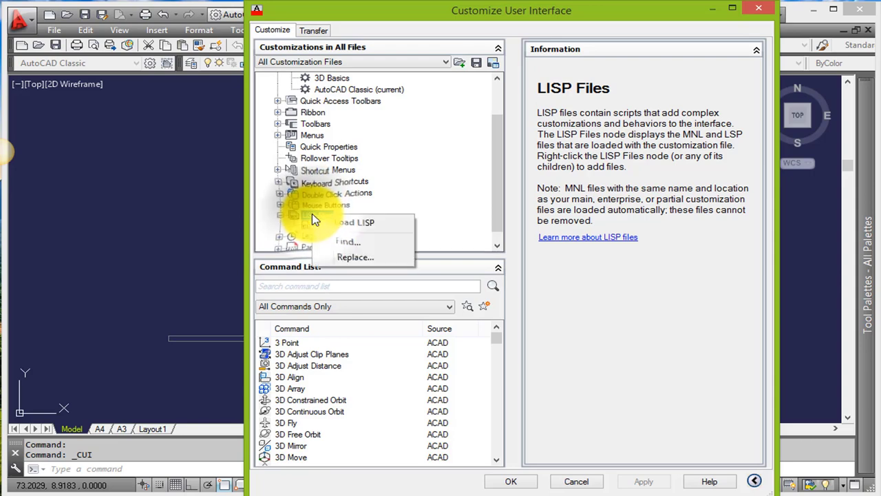
left_click(356, 223)
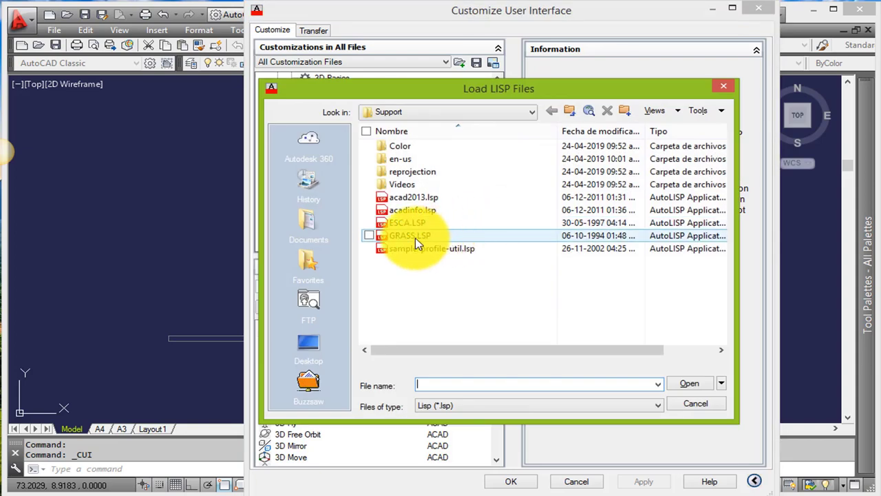
left_click(416, 237)
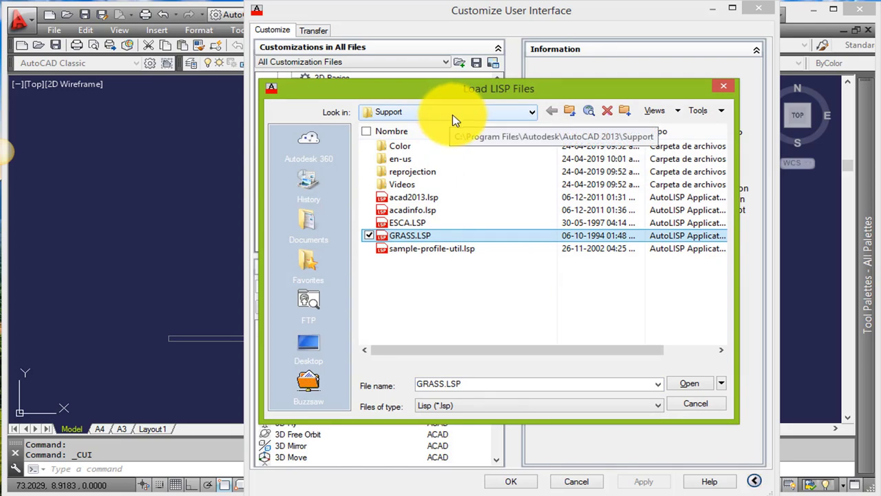
left_click(475, 110)
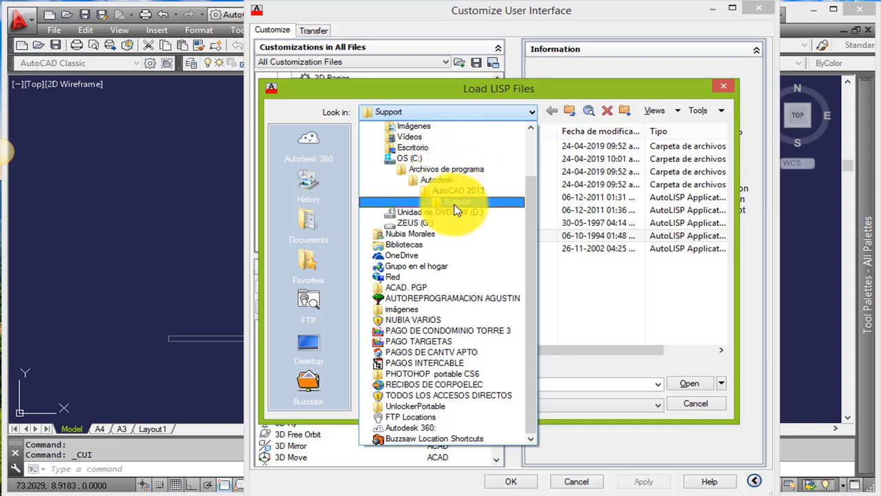
left_click(493, 91)
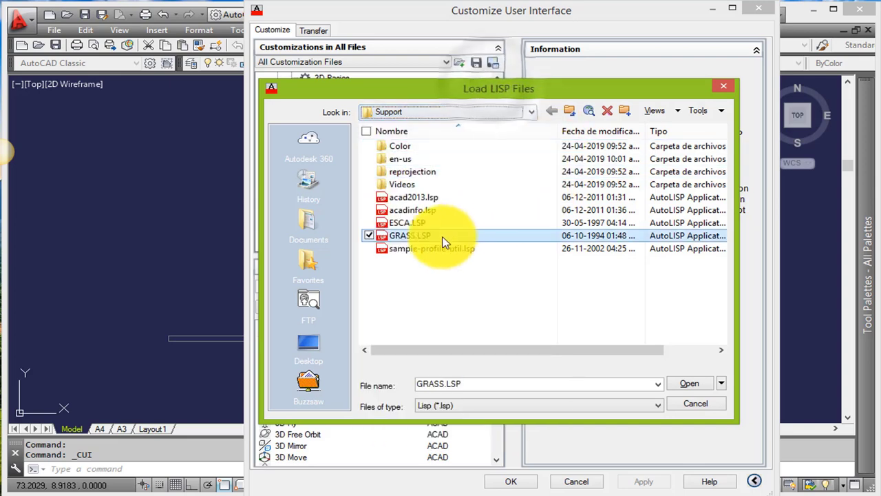
left_click(697, 386)
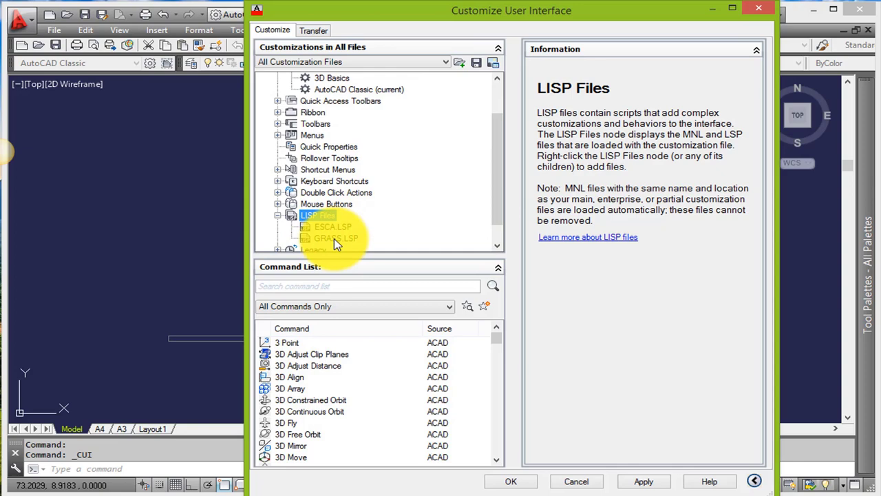
- Create a new command named GRASS with the macro ^C^C_GRASS
left_click(334, 238)
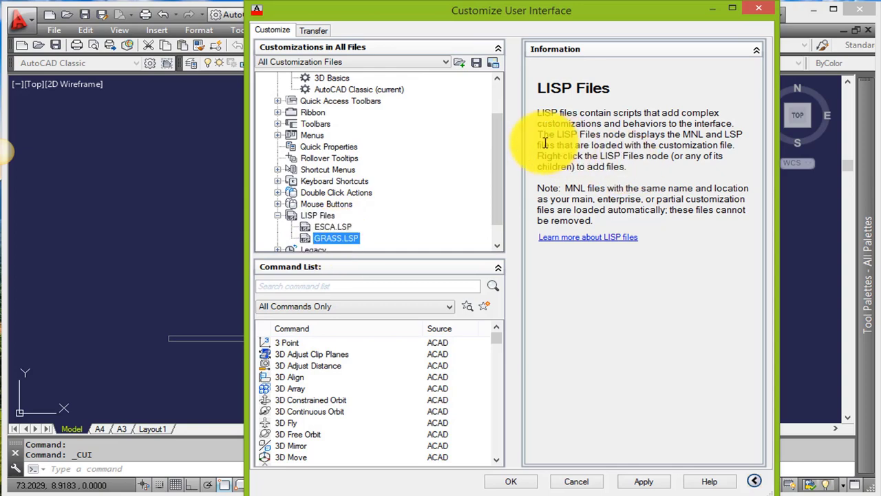
left_click(481, 308)
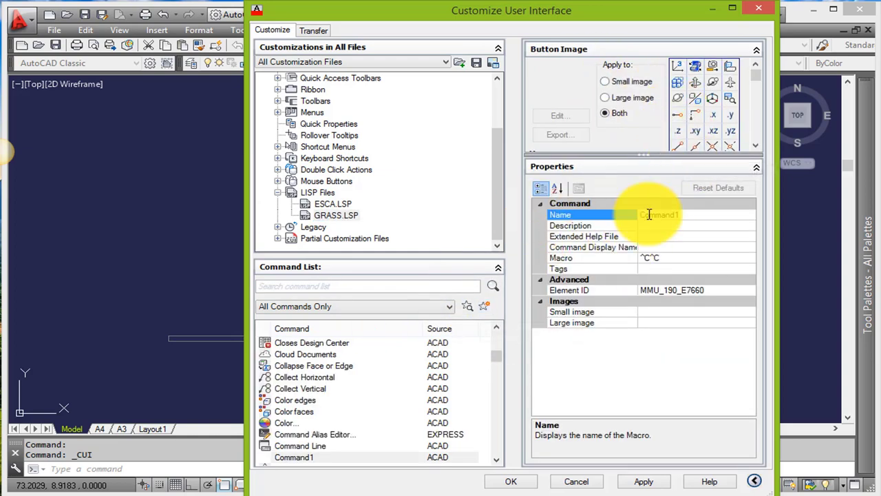
left_click(642, 214)
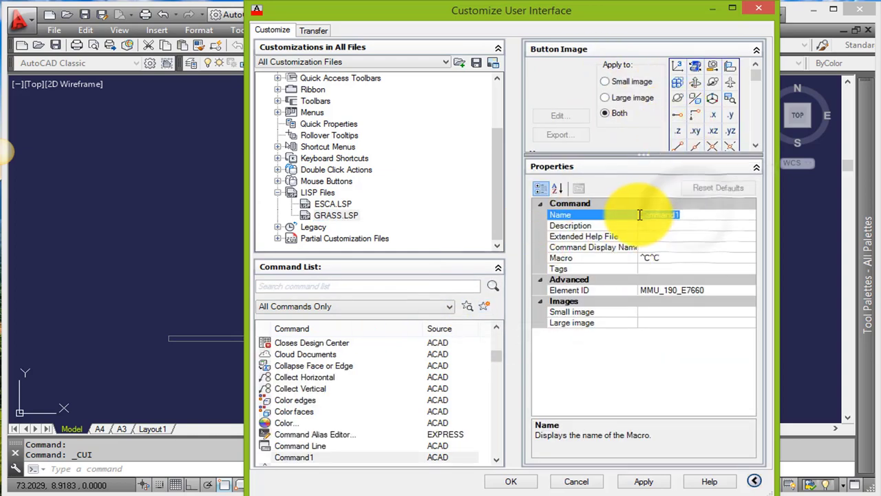
type("GRA")
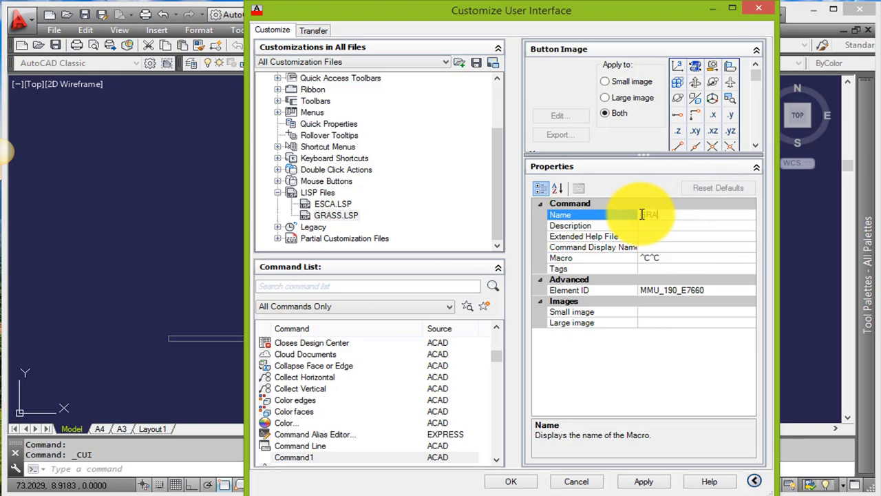
type("SS")
left_click(662, 257)
left_click(661, 256)
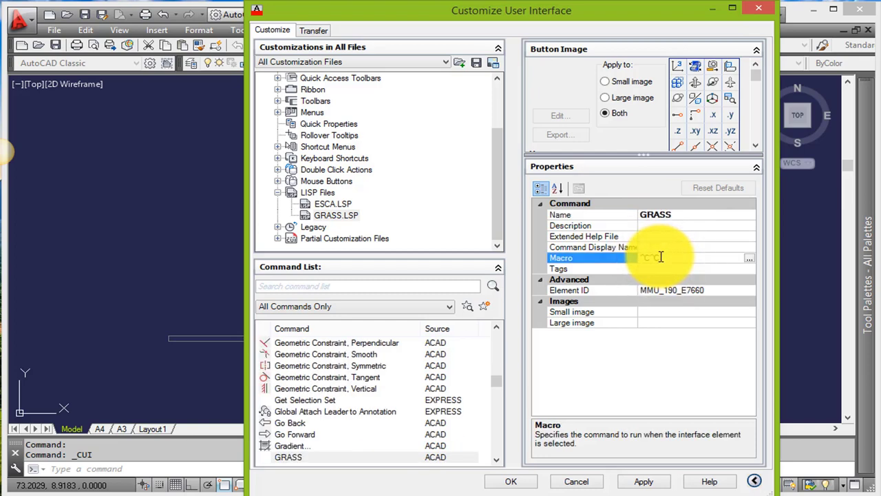
type("_GRA")
type("SS")
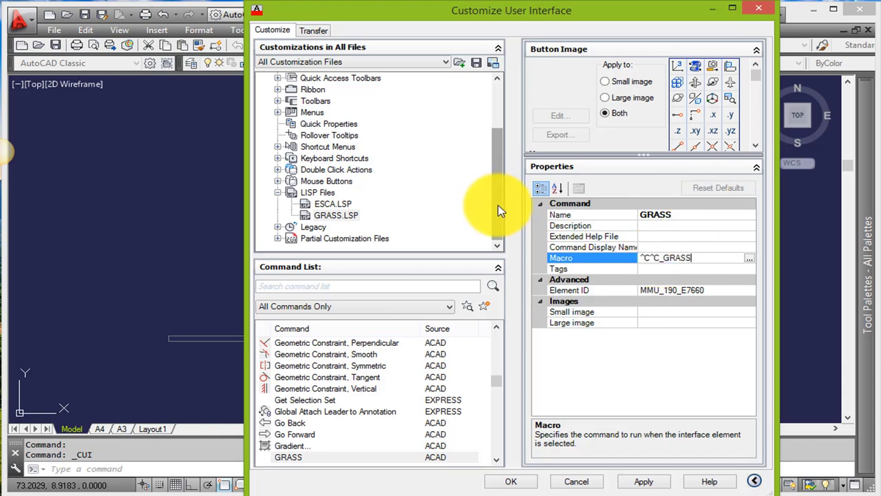
scroll(498, 200, "up", 1)
scroll(498, 200, "up", 1)
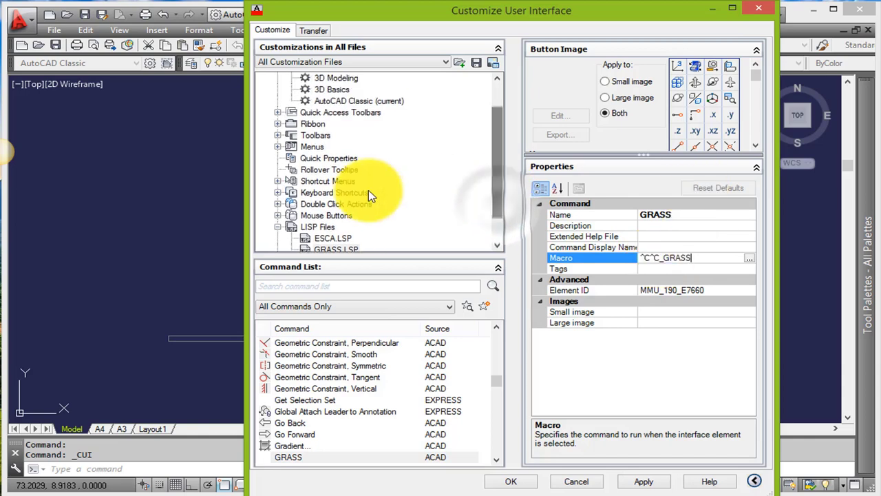
- Expand the Menus list and the Lisp menu in the customization tree
left_click(278, 147)
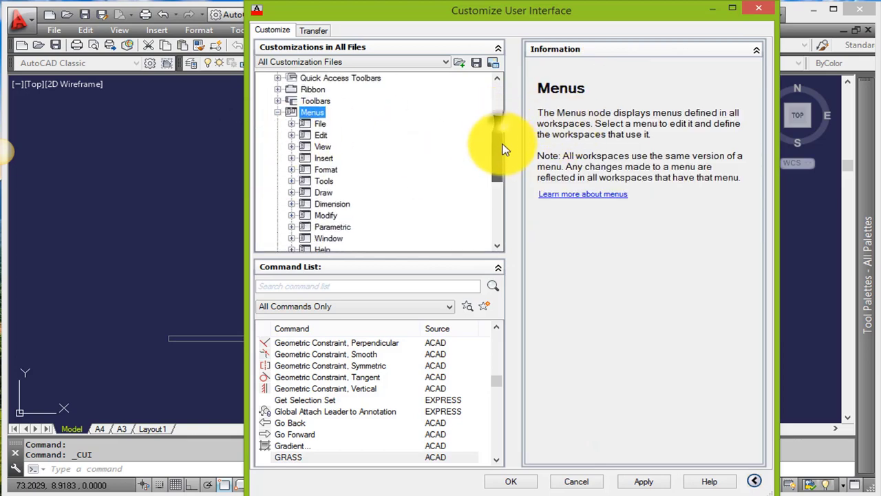
left_click_drag(497, 128, 508, 165)
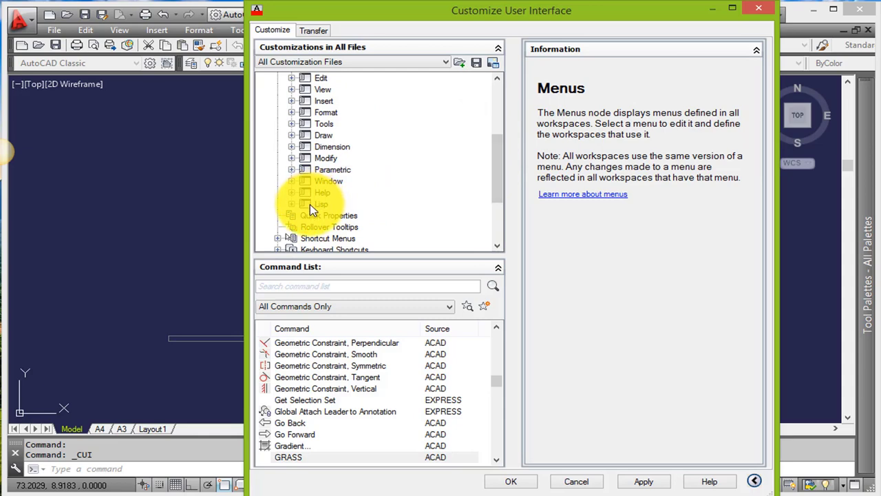
left_click(292, 204)
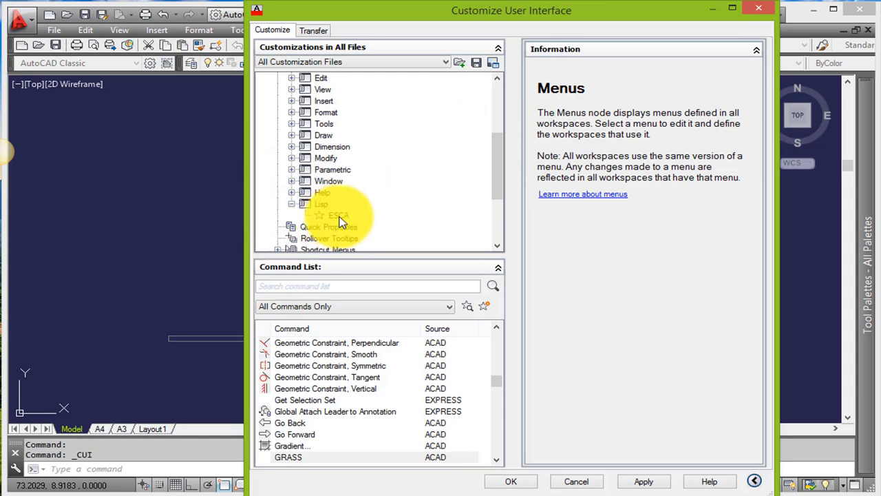
- Find GRASS in the Command List, add it to the Lisp menu above ESCA, and apply the changes
left_click(282, 285)
type("GRA")
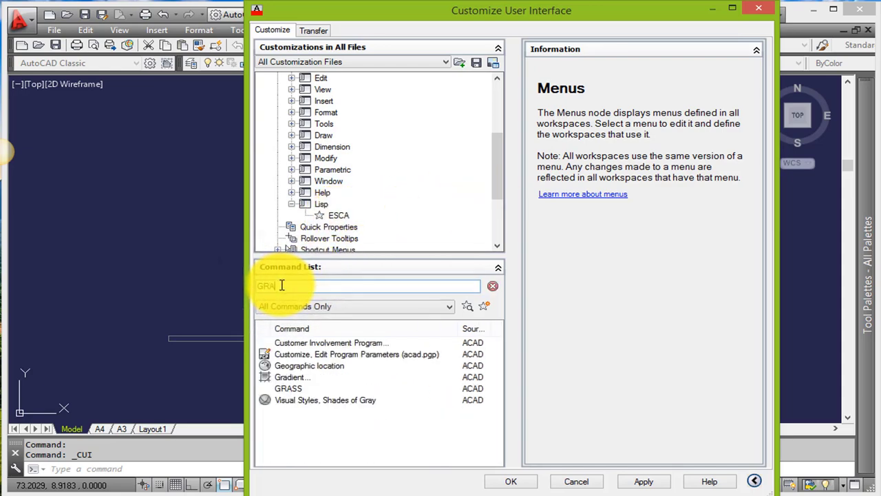
type("SS")
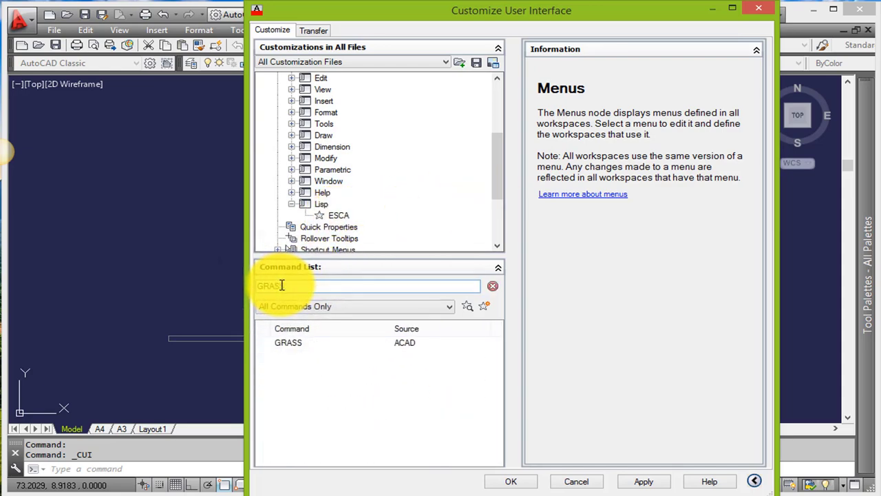
left_click(283, 345)
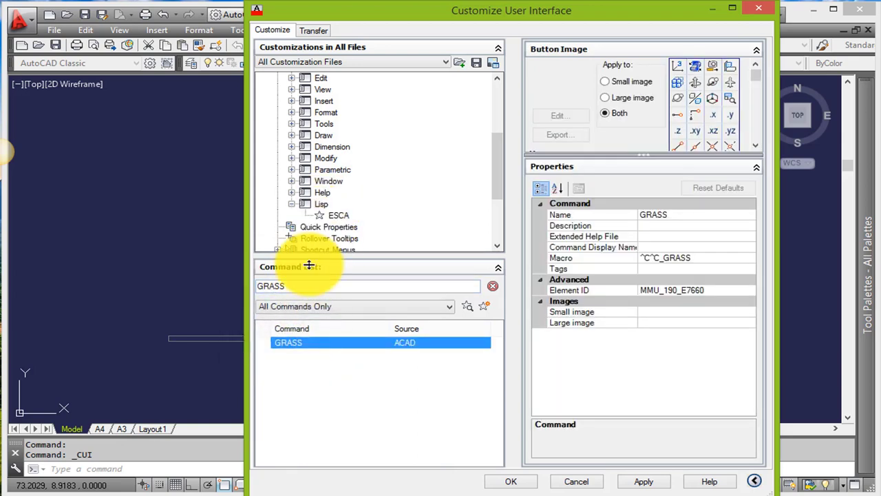
left_click_drag(292, 346, 339, 115)
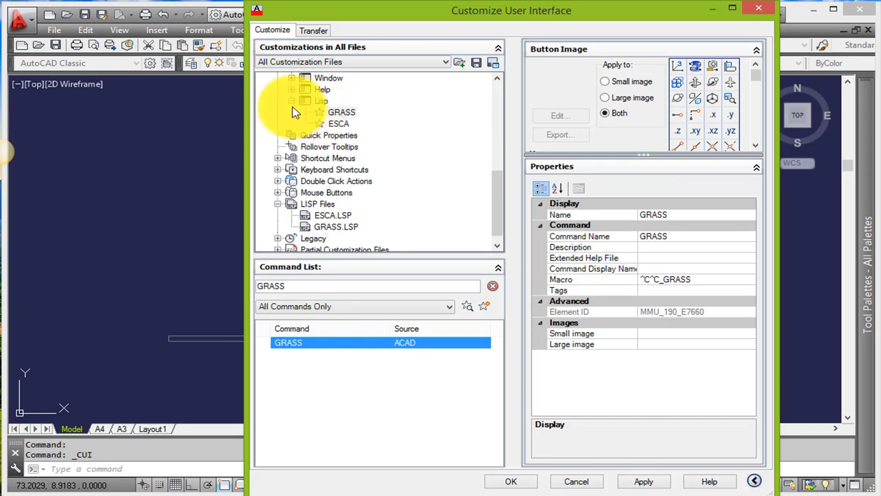
left_click(644, 481)
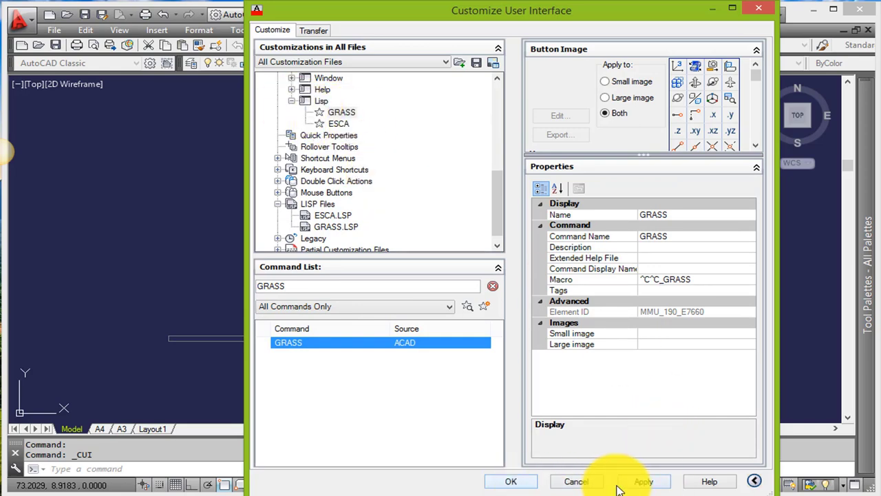
left_click(511, 481)
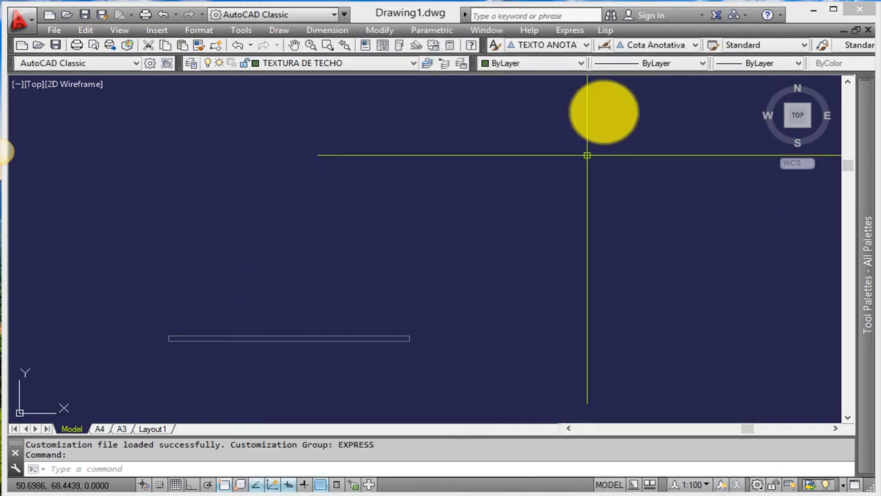
- Run GRASS from the Lisp menu and pick the rectangle's left and right ends
left_click(610, 30)
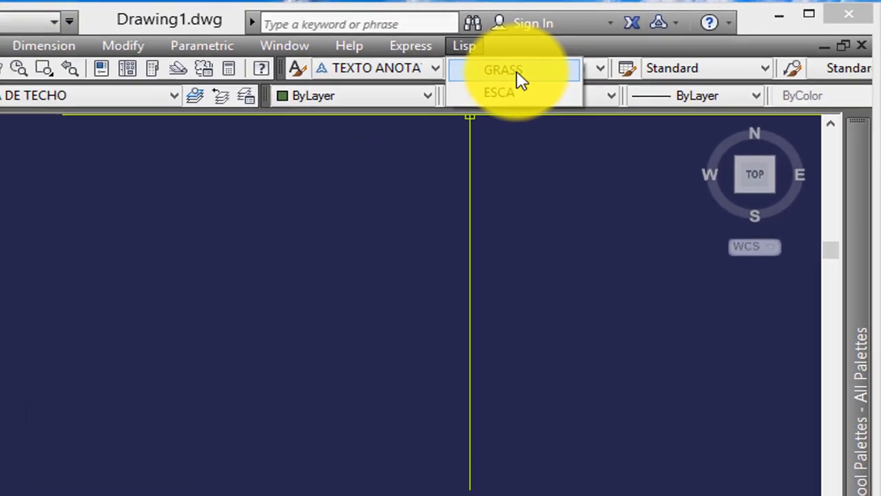
left_click(423, 95)
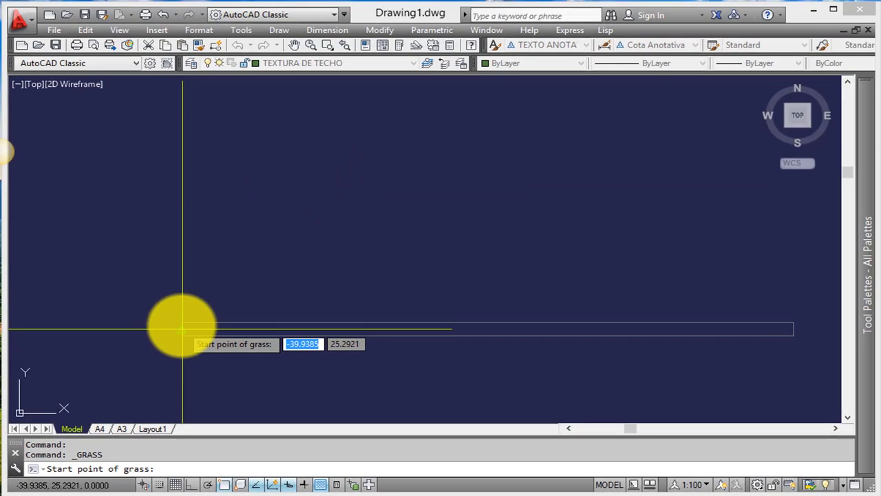
left_click(182, 322)
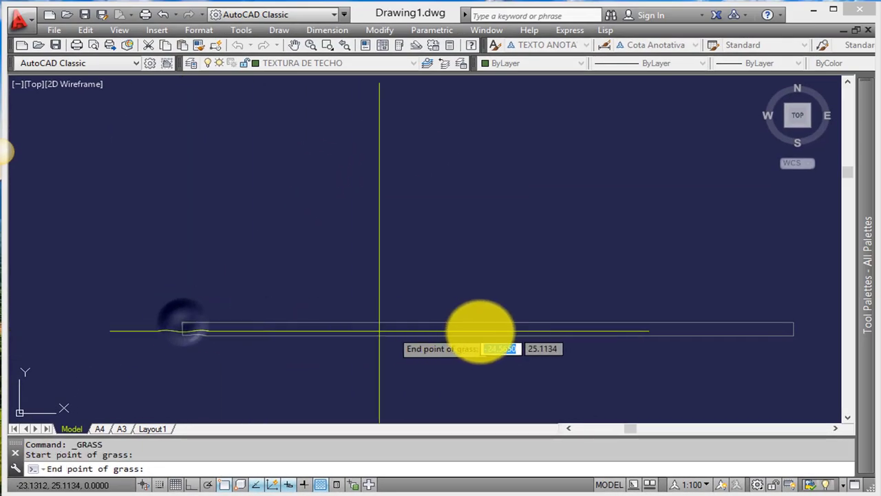
left_click(794, 321)
scroll(200, 218, "down", 2)
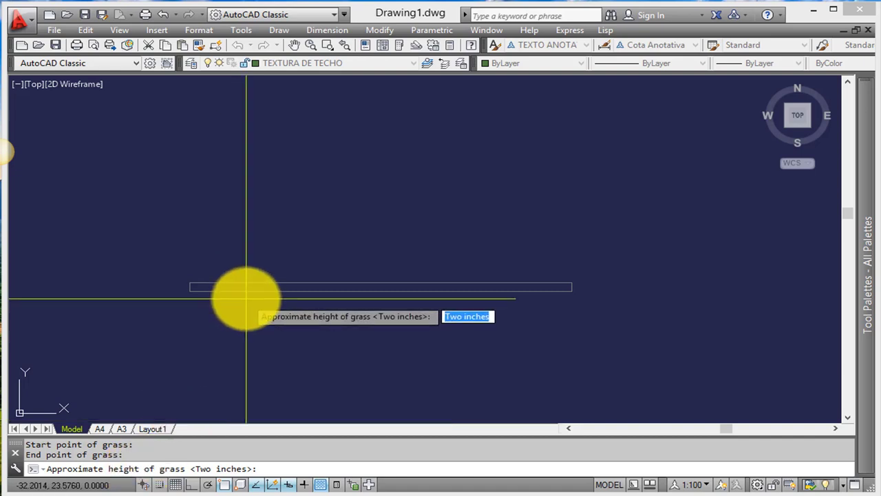
- Give the grass a height of 0.5 and density 4 to draw the strokes
type("0.5")
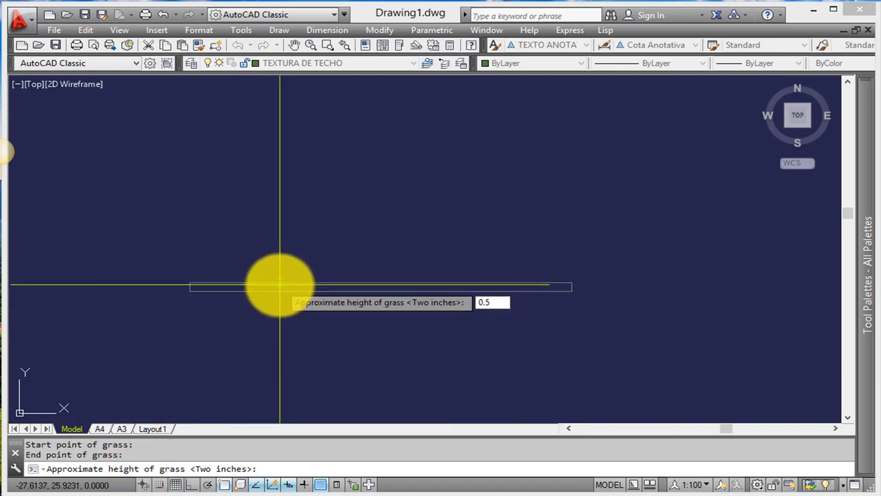
key("Return")
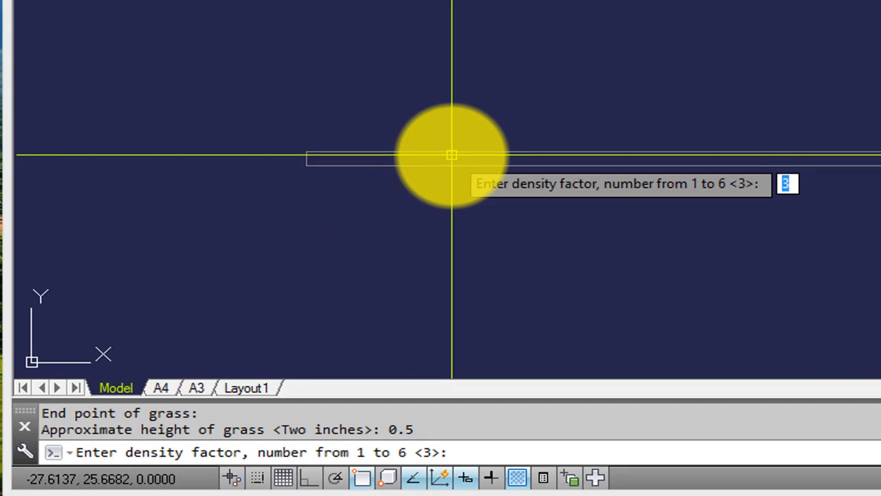
type("4")
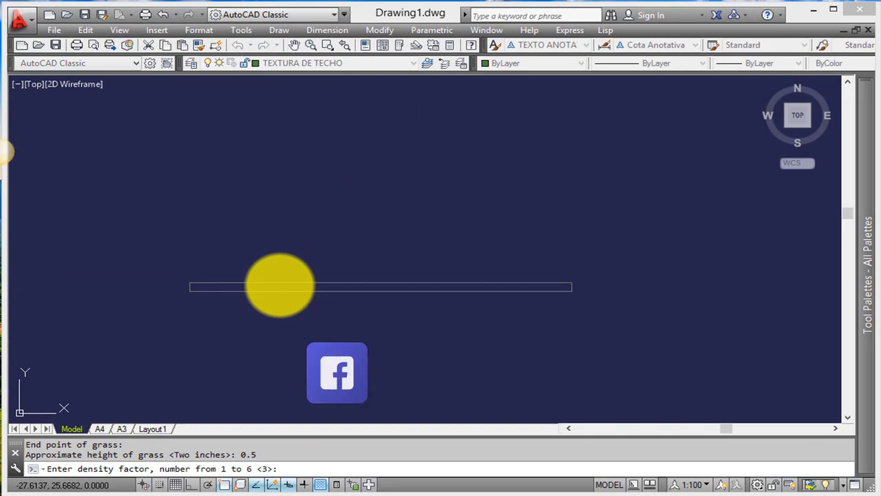
key("Return")
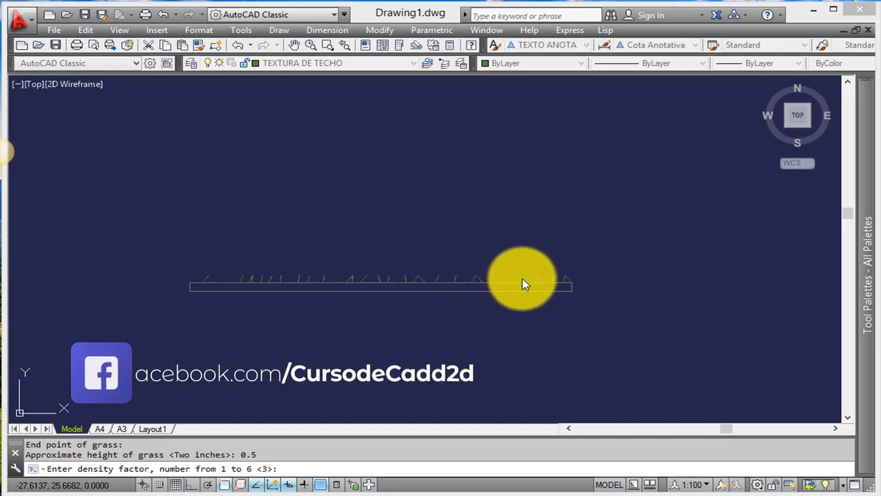
scroll(527, 248, "up", 2)
scroll(457, 296, "up", 1)
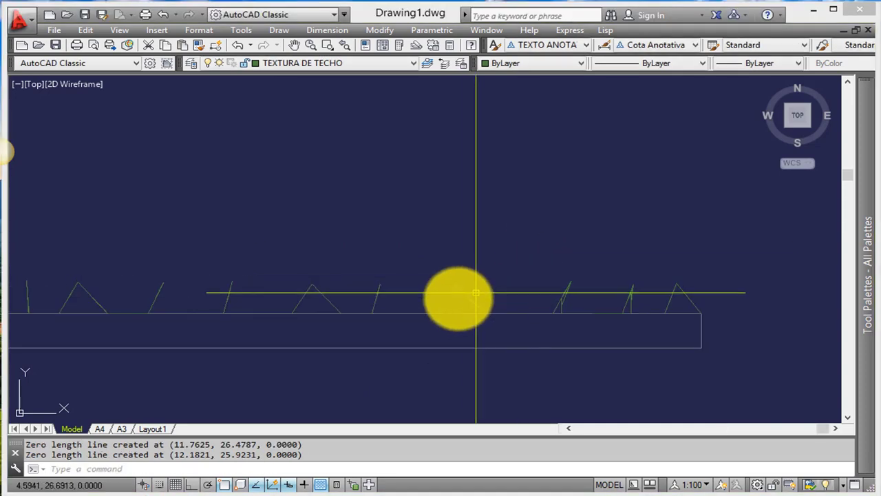
scroll(457, 297, "down", 3)
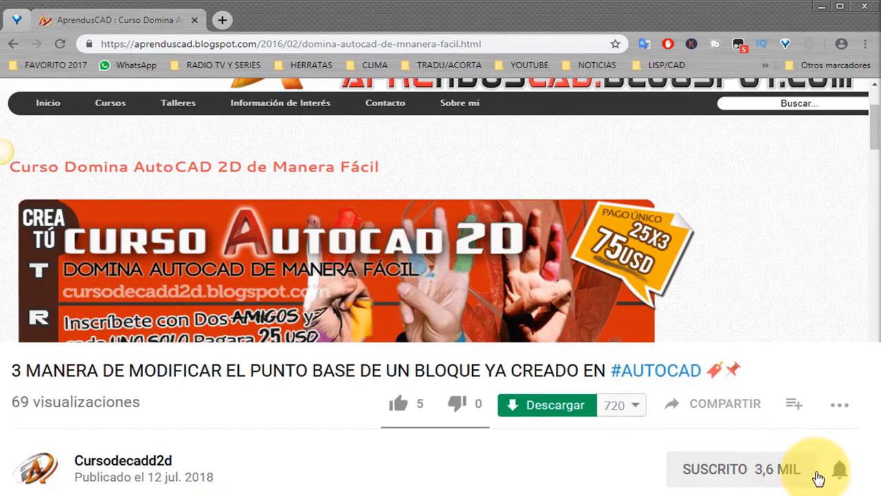
left_click(840, 474)
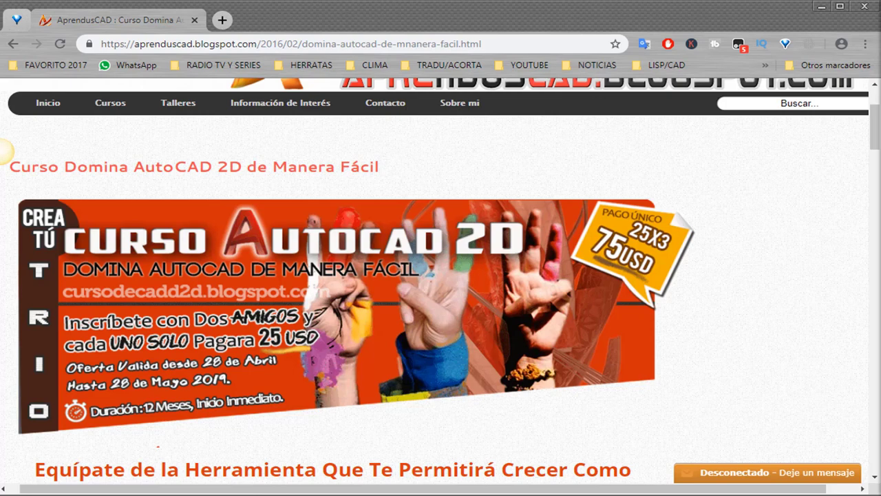
scroll(709, 305, "down", 3)
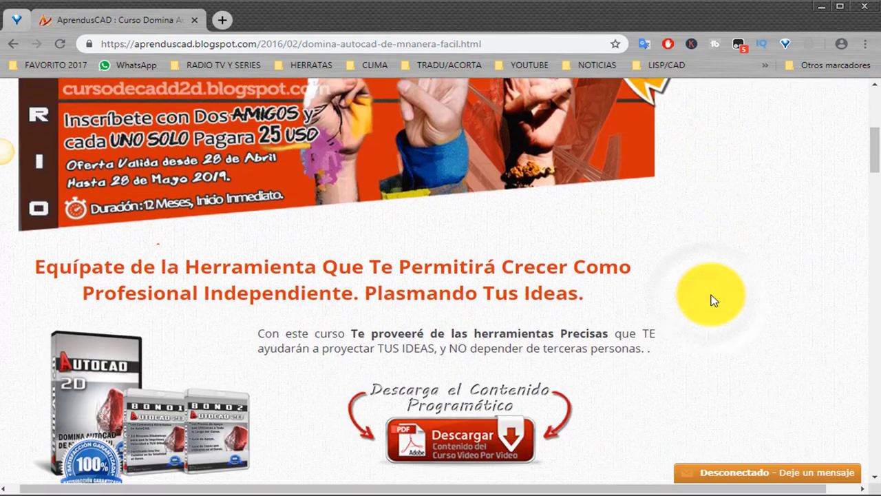
scroll(713, 301, "up", 1)
scroll(713, 301, "down", 2)
scroll(713, 301, "up", 3)
scroll(713, 301, "up", 1)
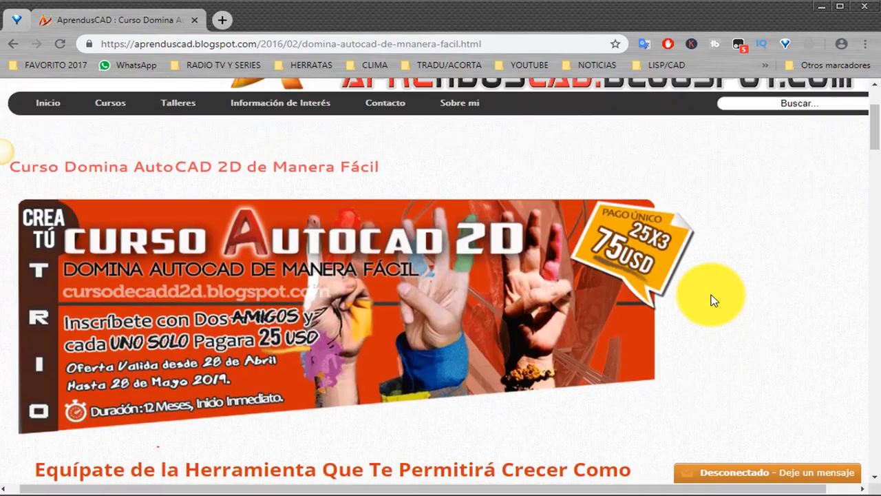
scroll(713, 300, "up", 1)
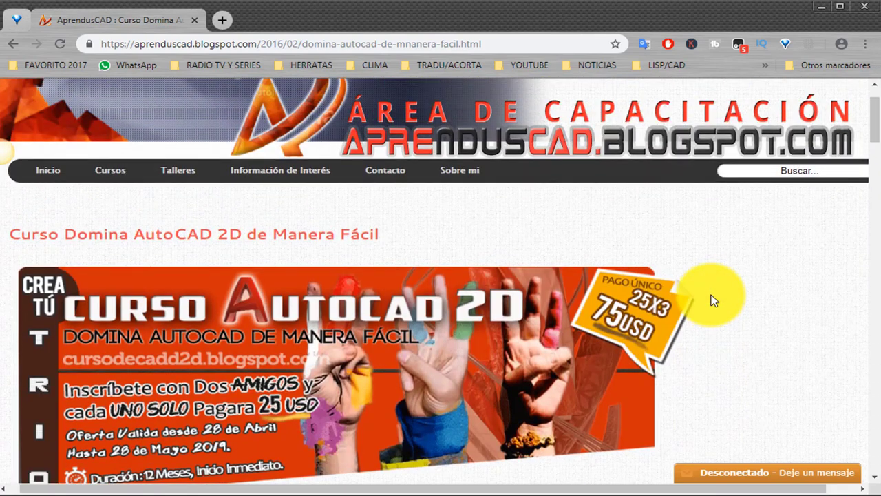
scroll(714, 300, "down", 1)
scroll(713, 300, "down", 3)
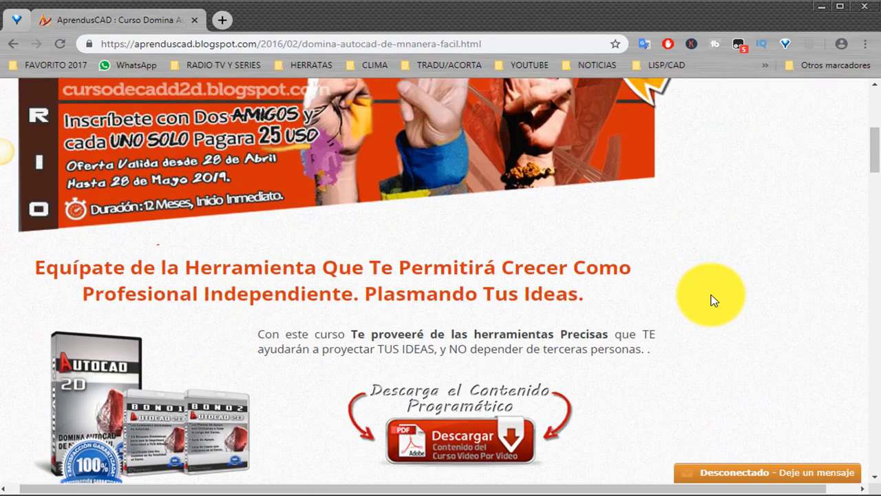
scroll(714, 300, "down", 3)
scroll(713, 299, "down", 4)
scroll(714, 298, "down", 2)
scroll(713, 297, "down", 4)
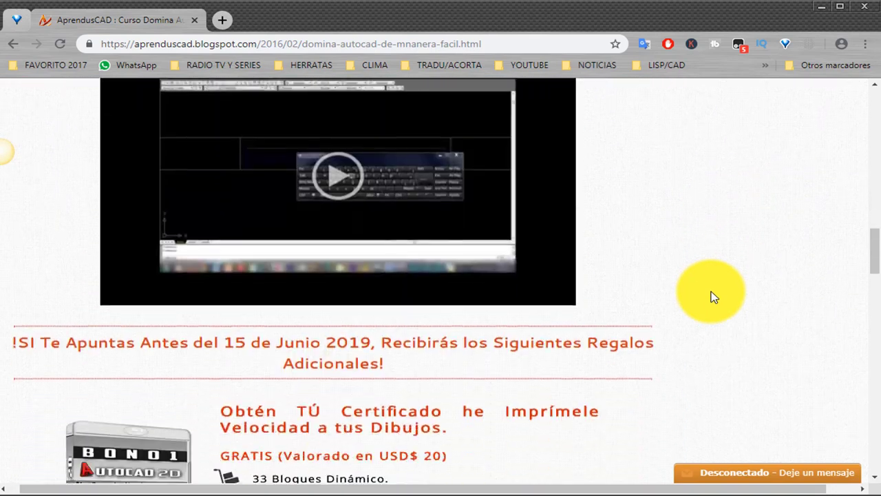
scroll(714, 298, "down", 2)
scroll(713, 296, "up", 1)
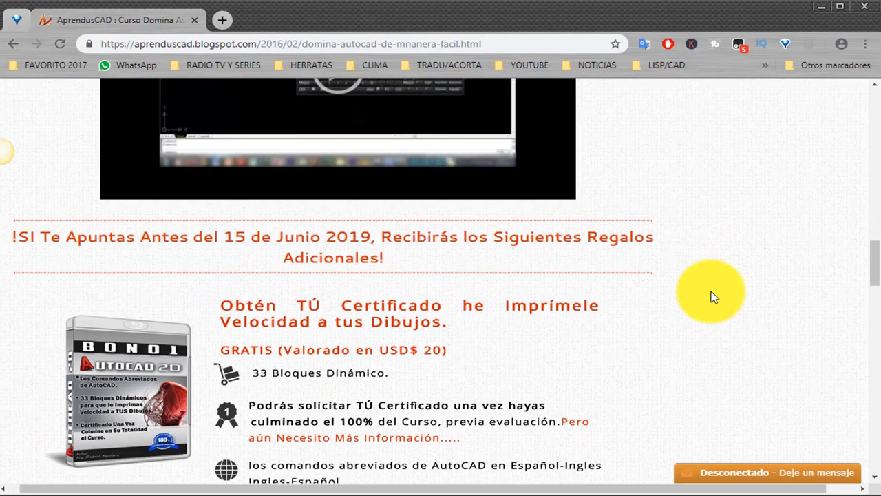
scroll(713, 298, "up", 1)
scroll(712, 295, "up", 4)
scroll(712, 296, "up", 4)
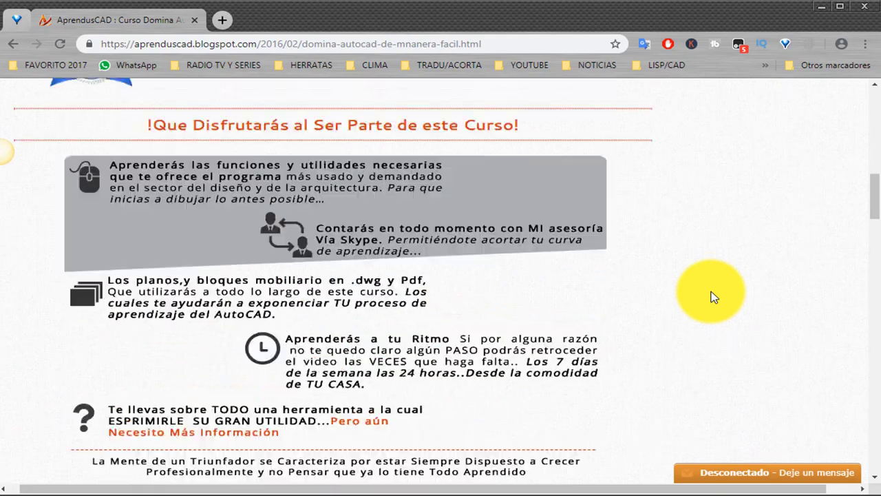
scroll(712, 296, "up", 2)
scroll(616, 310, "down", 3)
scroll(616, 310, "down", 3)
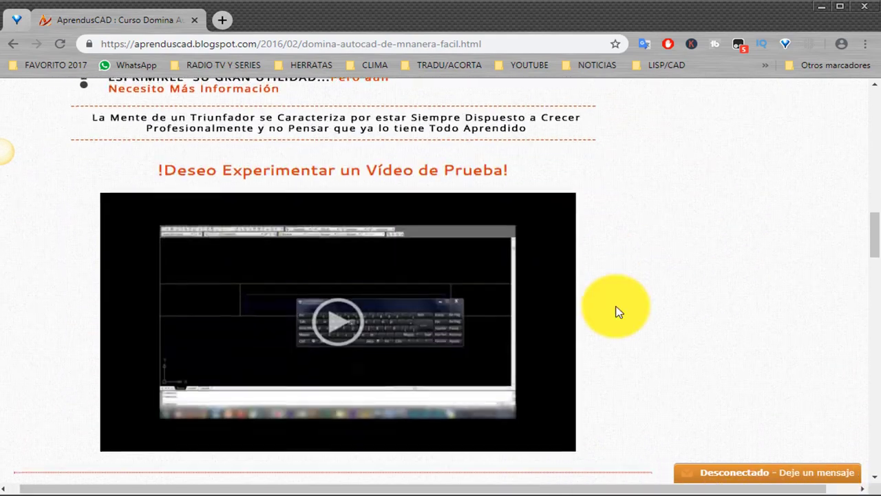
scroll(618, 312, "down", 5)
scroll(618, 313, "down", 5)
scroll(616, 311, "down", 5)
scroll(615, 310, "down", 3)
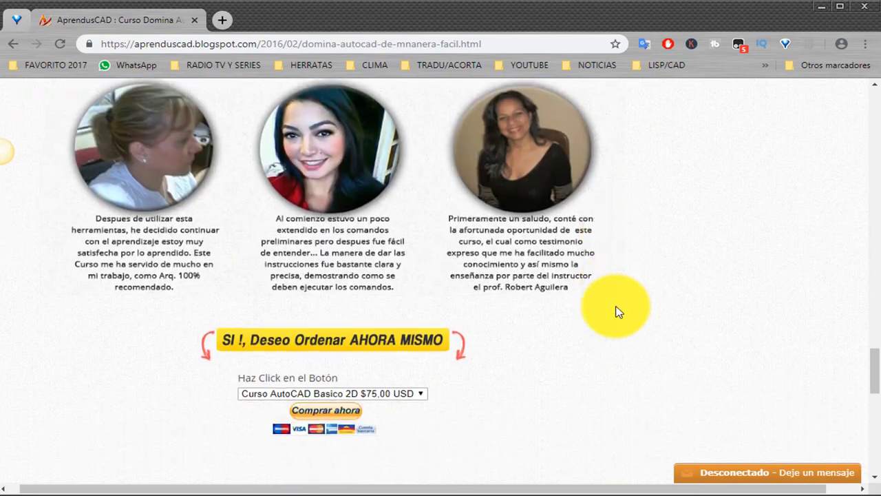
scroll(615, 311, "down", 3)
scroll(618, 312, "down", 2)
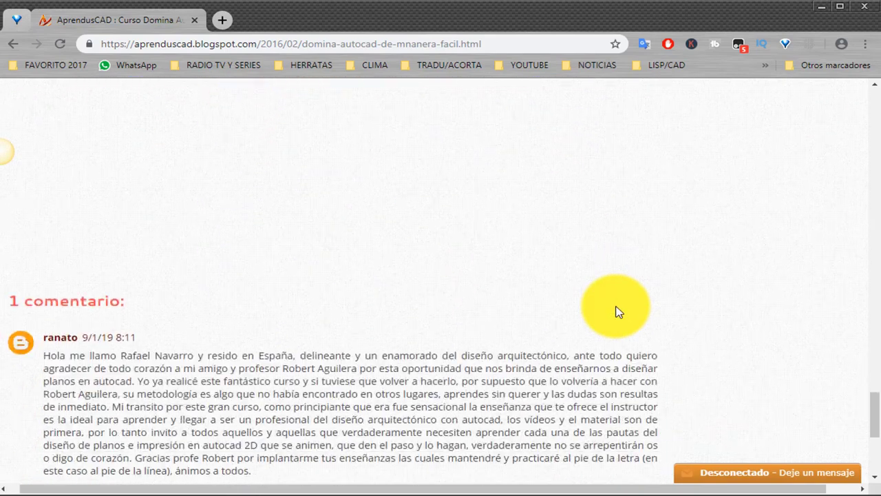
scroll(618, 312, "down", 1)
scroll(618, 312, "up", 3)
scroll(618, 312, "up", 3)
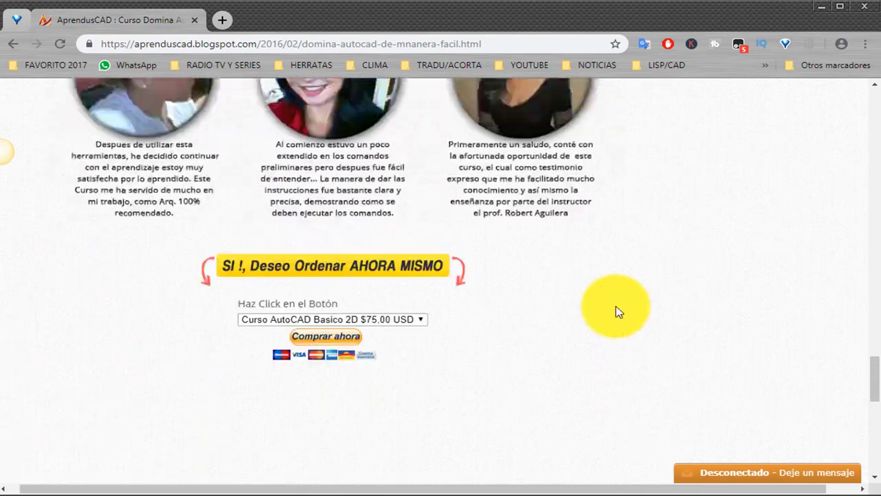
scroll(618, 312, "up", 3)
scroll(618, 312, "up", 3)
scroll(618, 312, "up", 4)
scroll(618, 311, "up", 4)
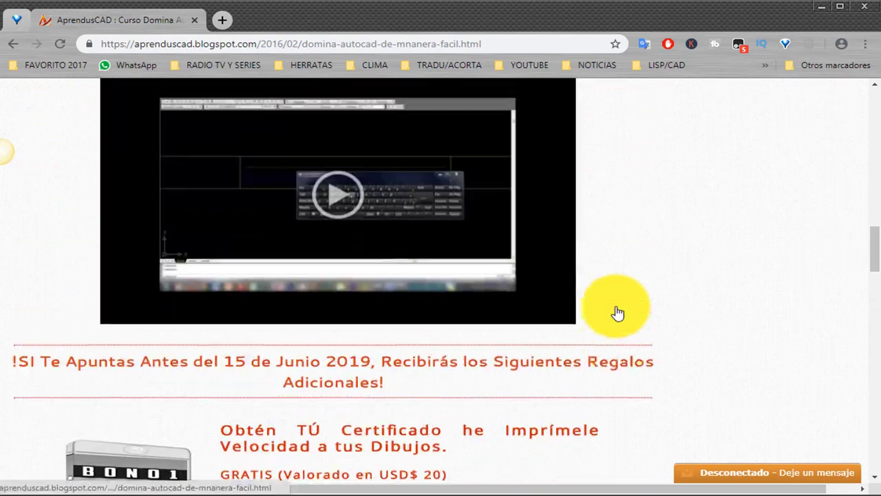
scroll(618, 312, "up", 3)
scroll(617, 312, "up", 2)
scroll(618, 312, "up", 3)
scroll(618, 312, "up", 4)
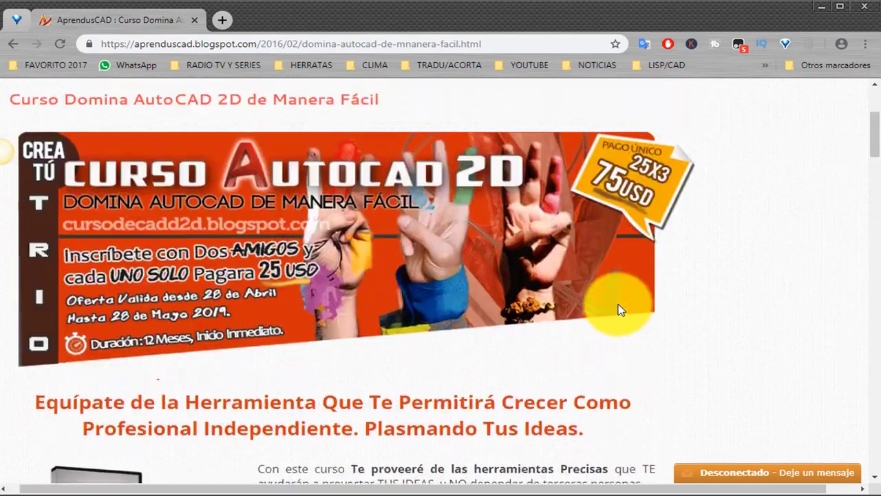
scroll(618, 312, "up", 1)
scroll(620, 310, "up", 2)
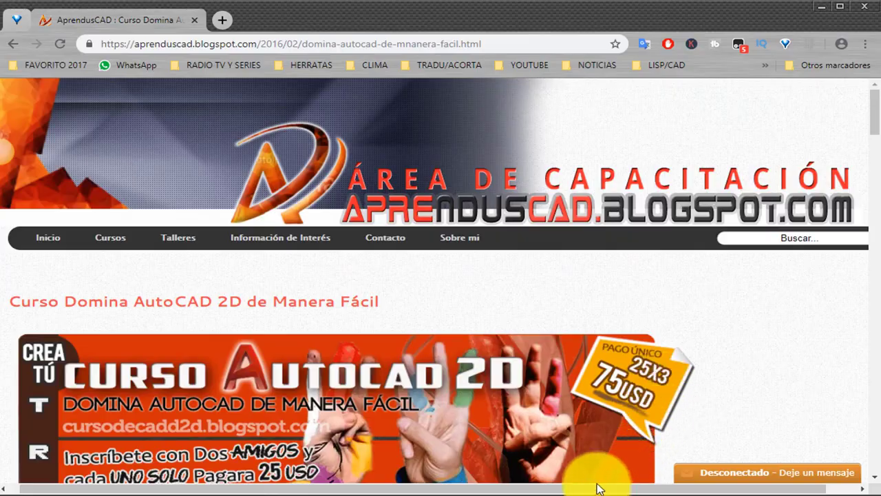